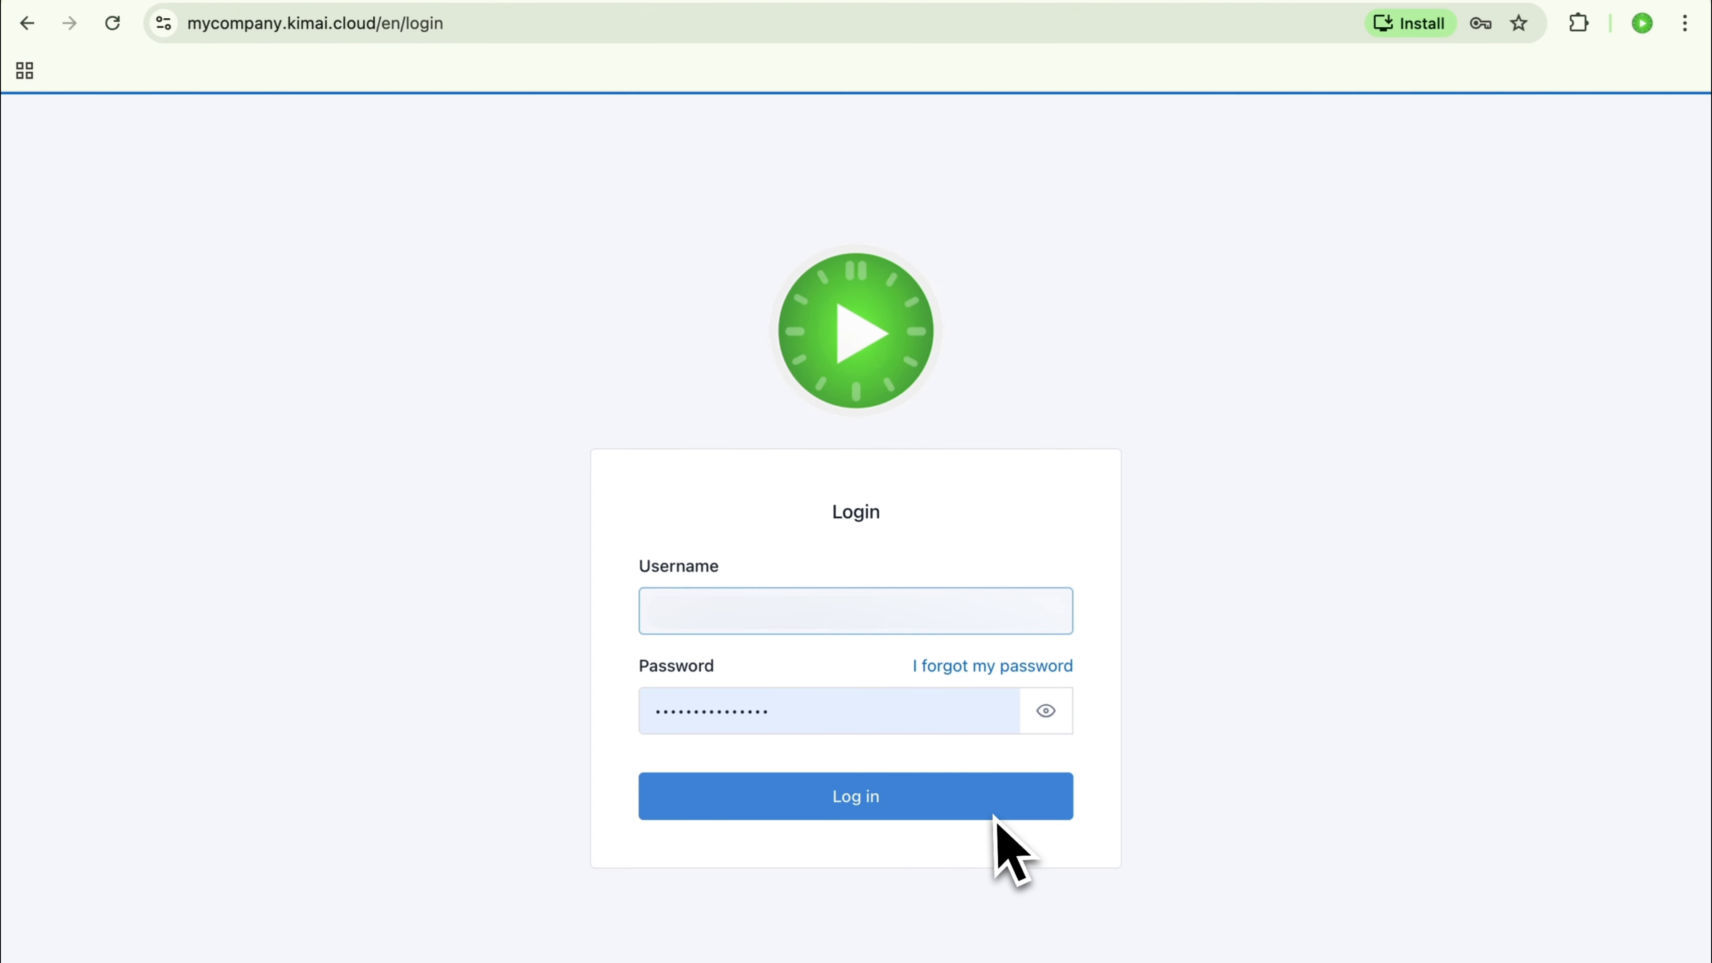
Step: Log in to the company's time-tracking account and stop the running time record
click(991, 813)
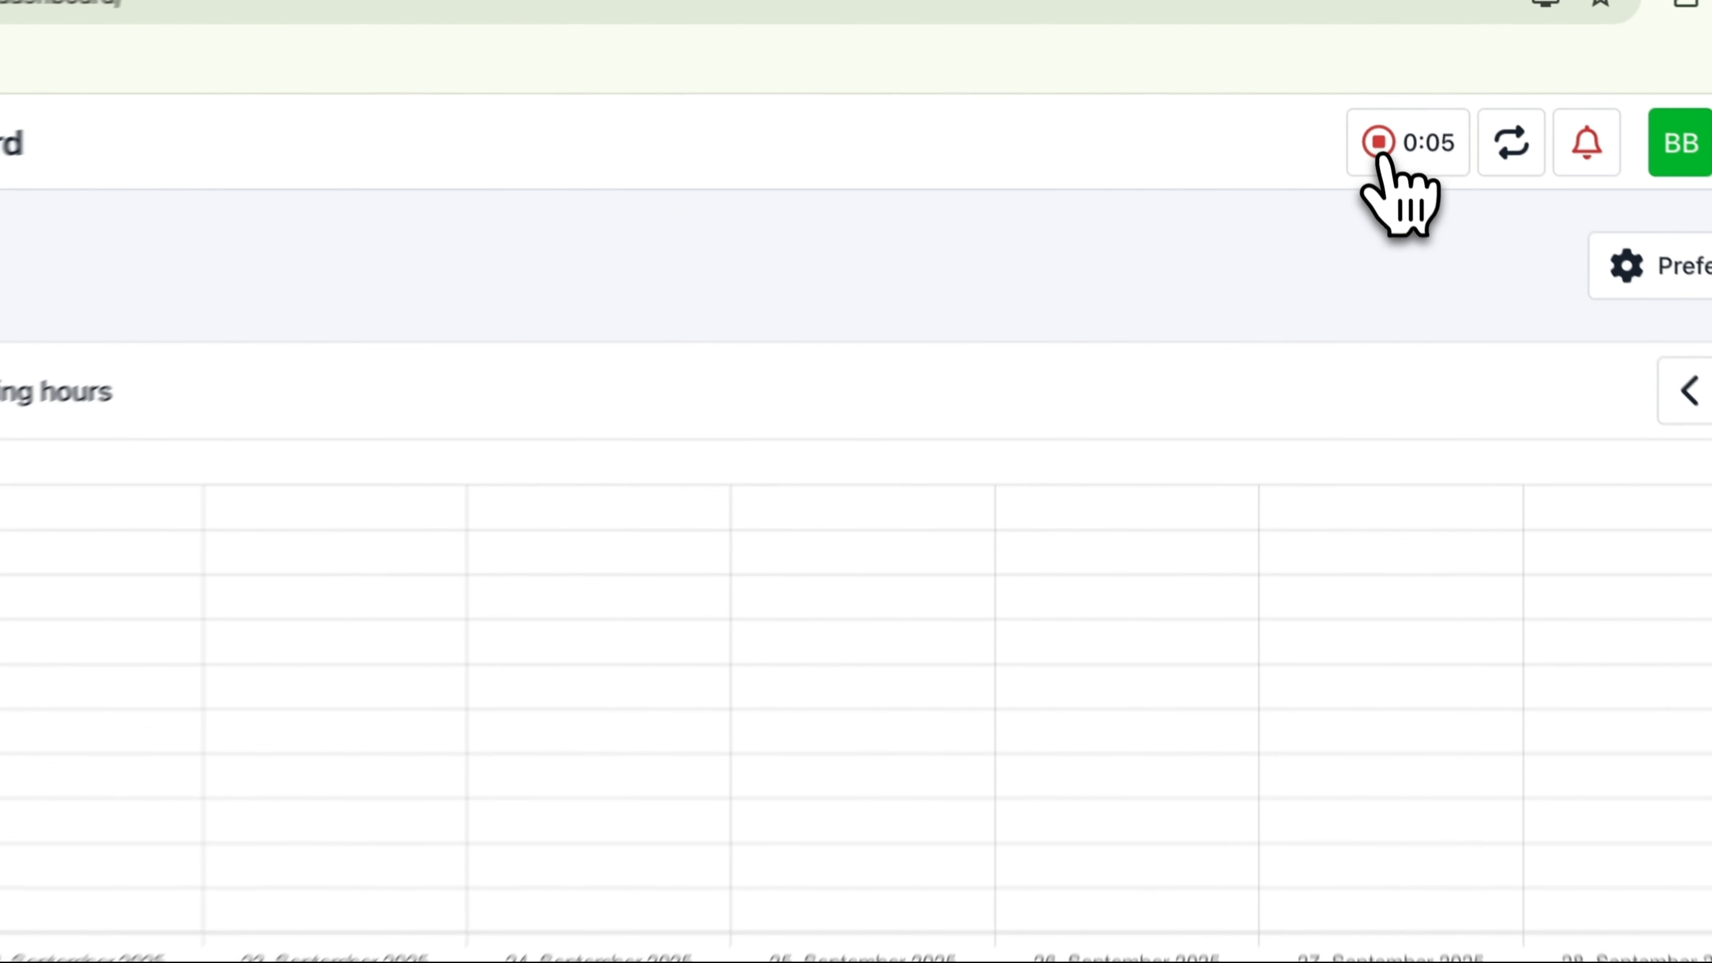
click(1380, 150)
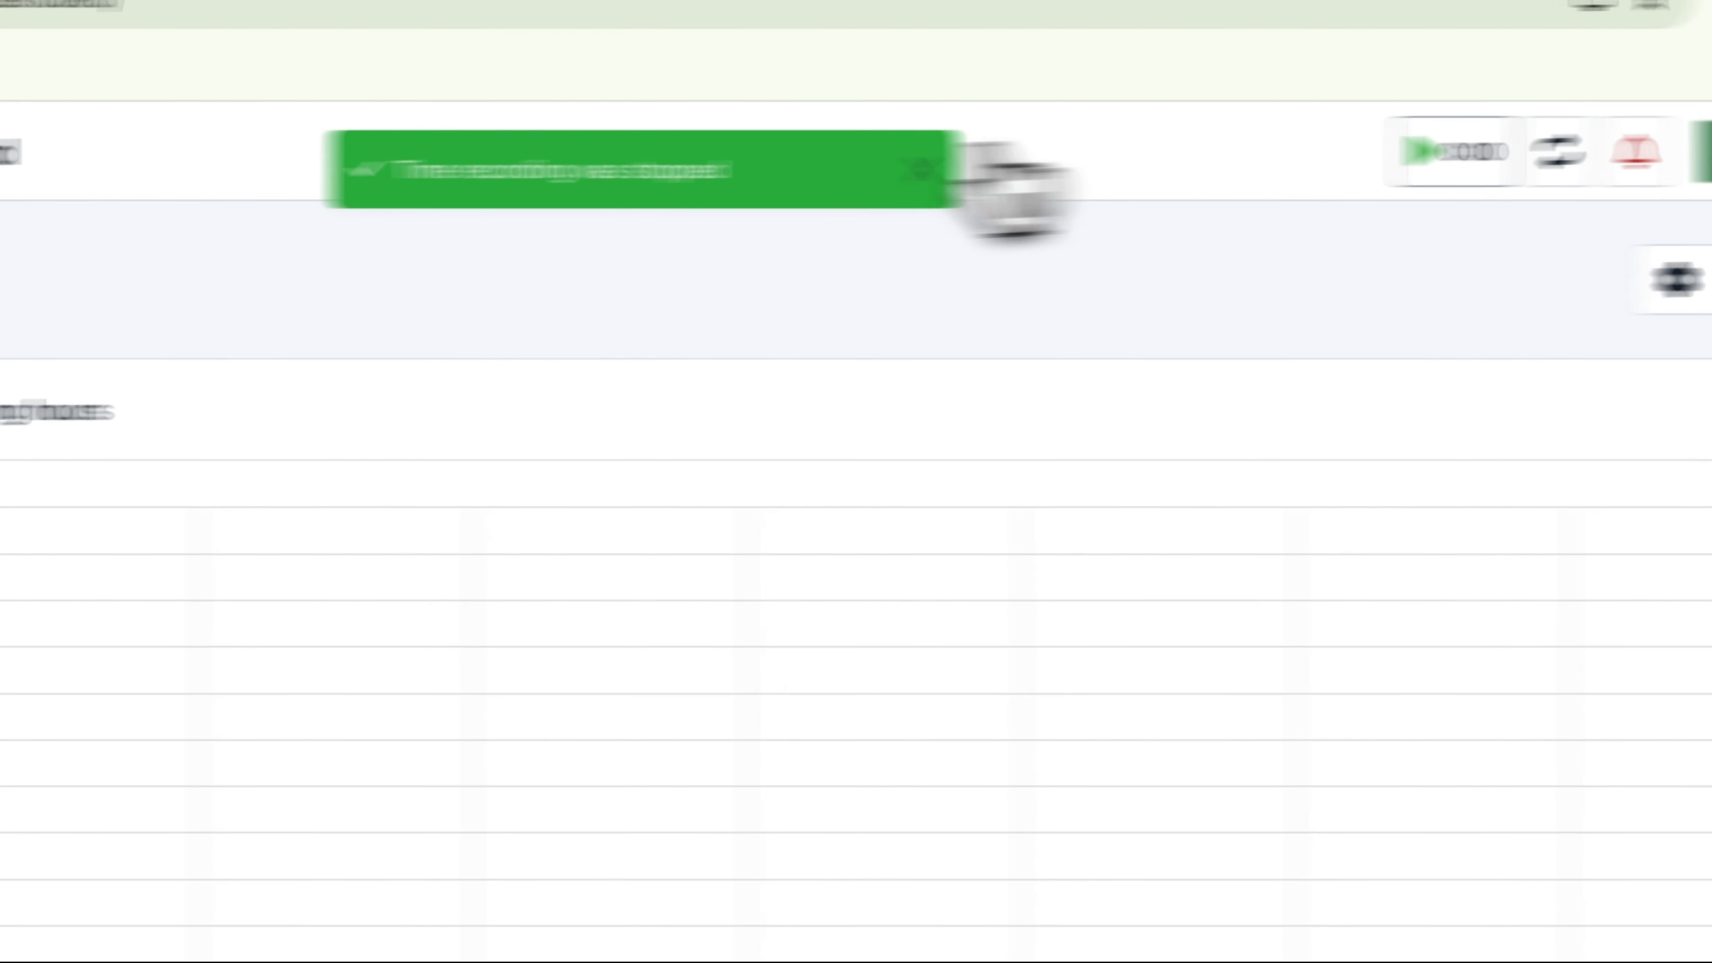
Step: In My times, change the 9/26/2025 Meeting record's project to Mobile App 2026 and open its start-time choices
click(300, 385)
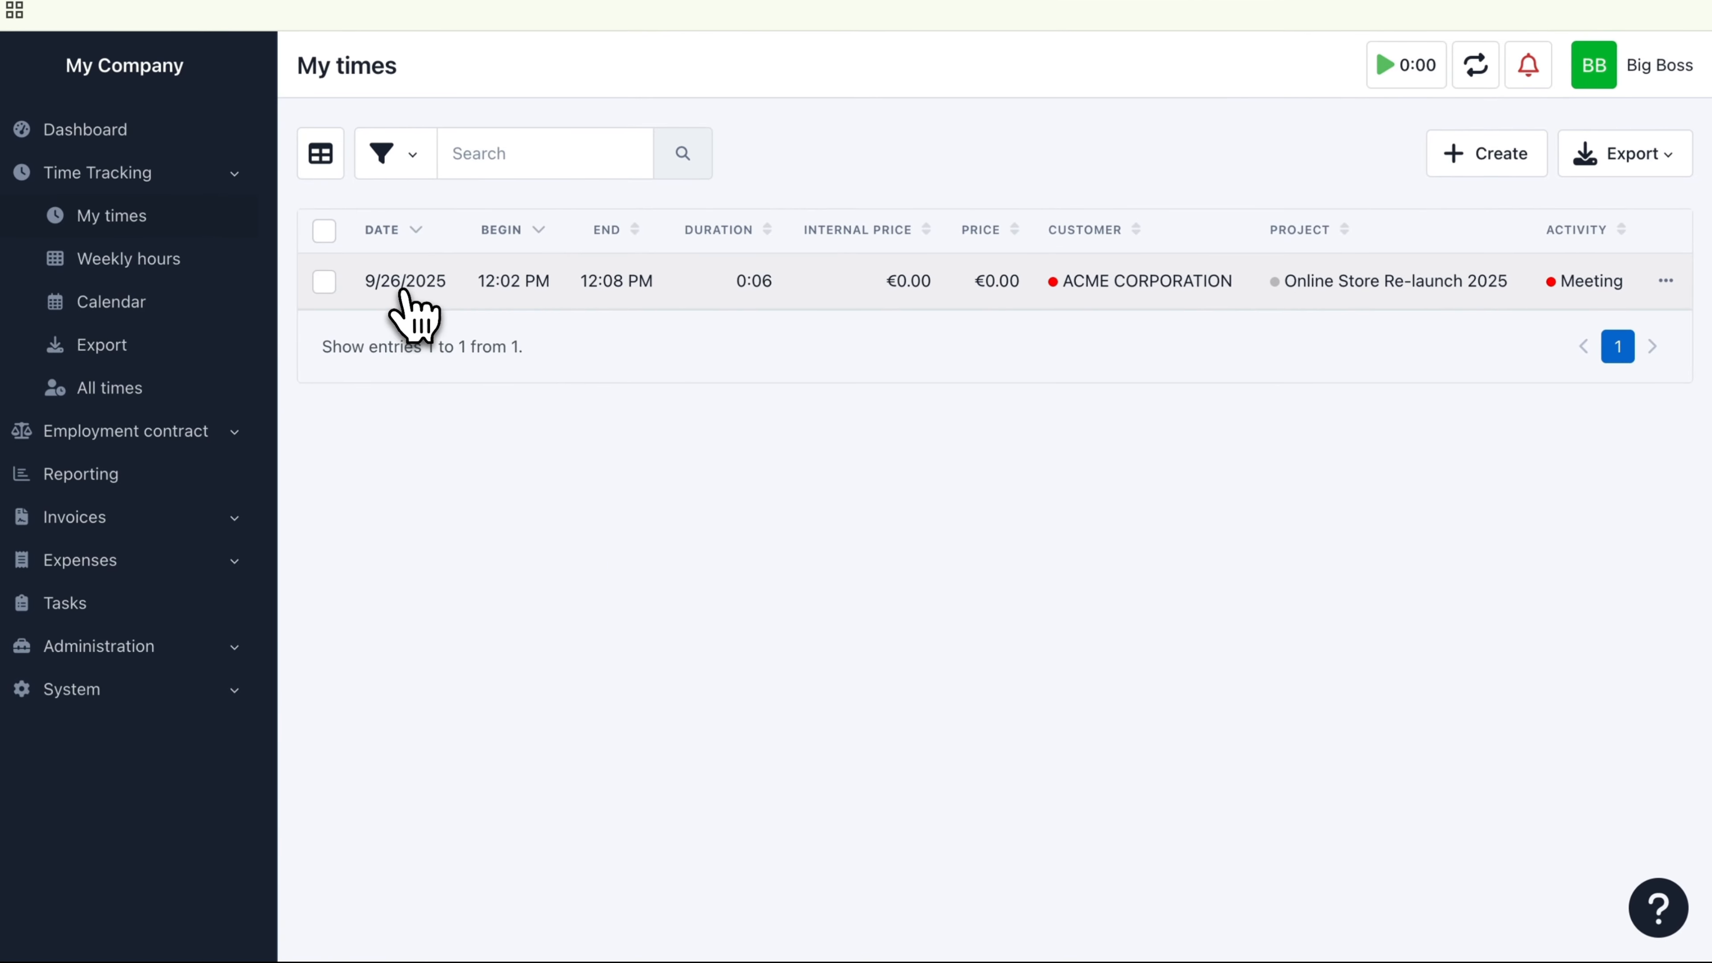
click(405, 289)
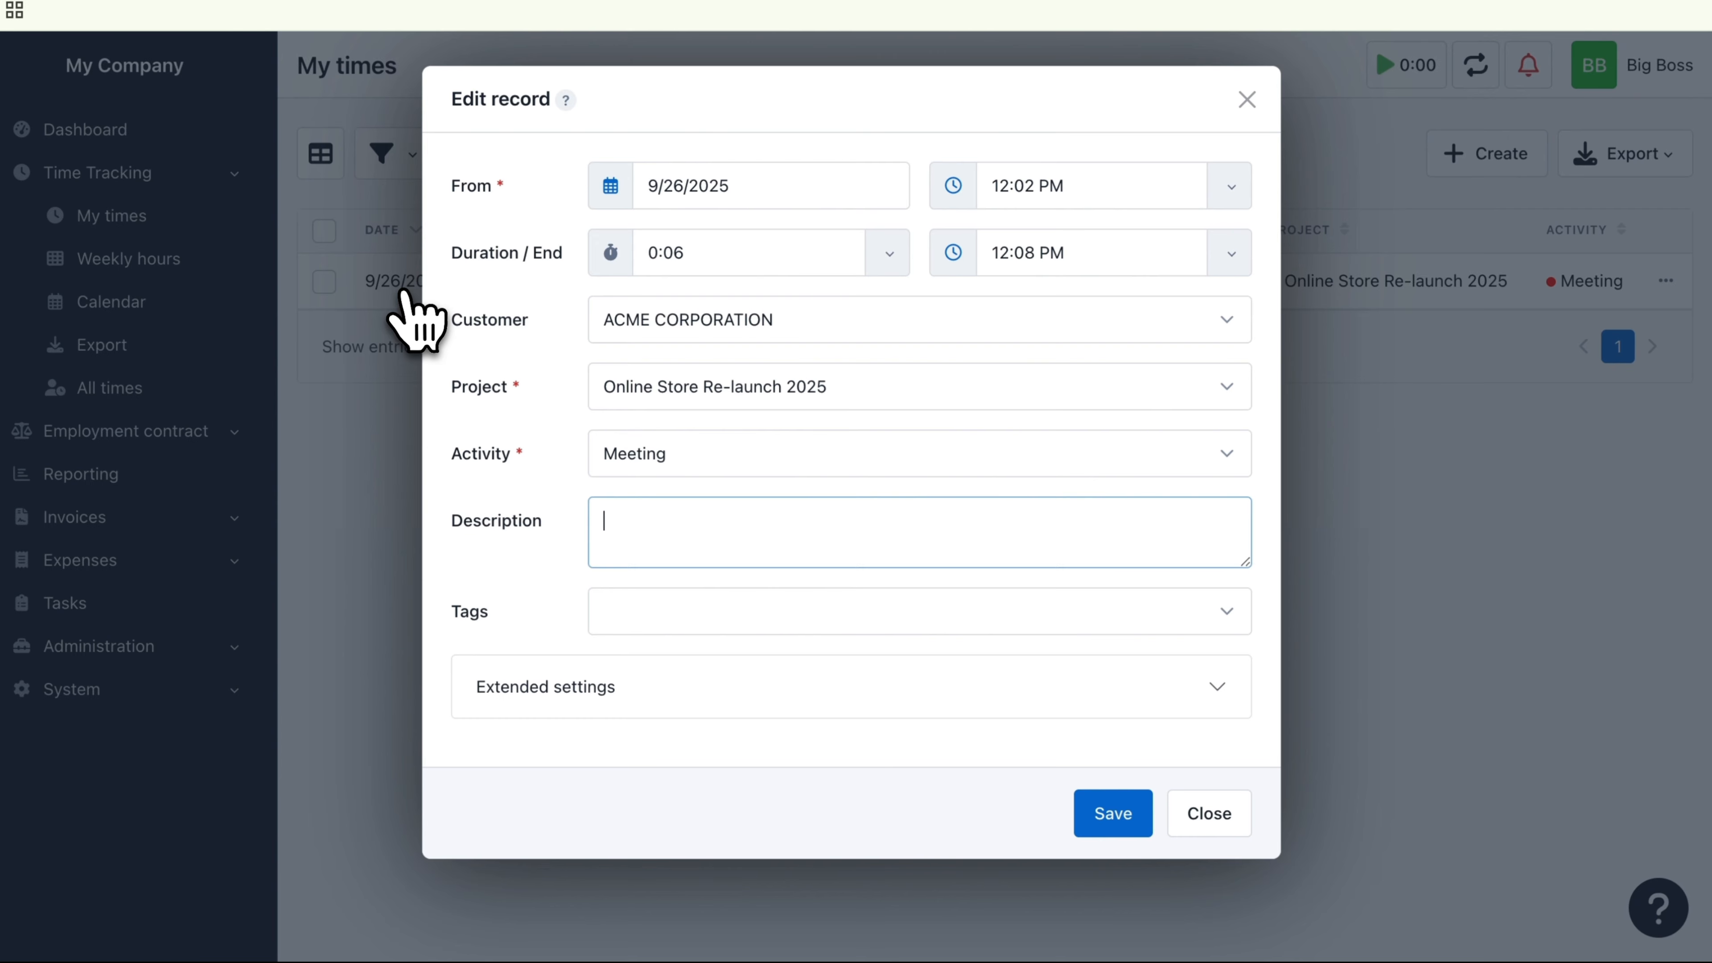
click(662, 395)
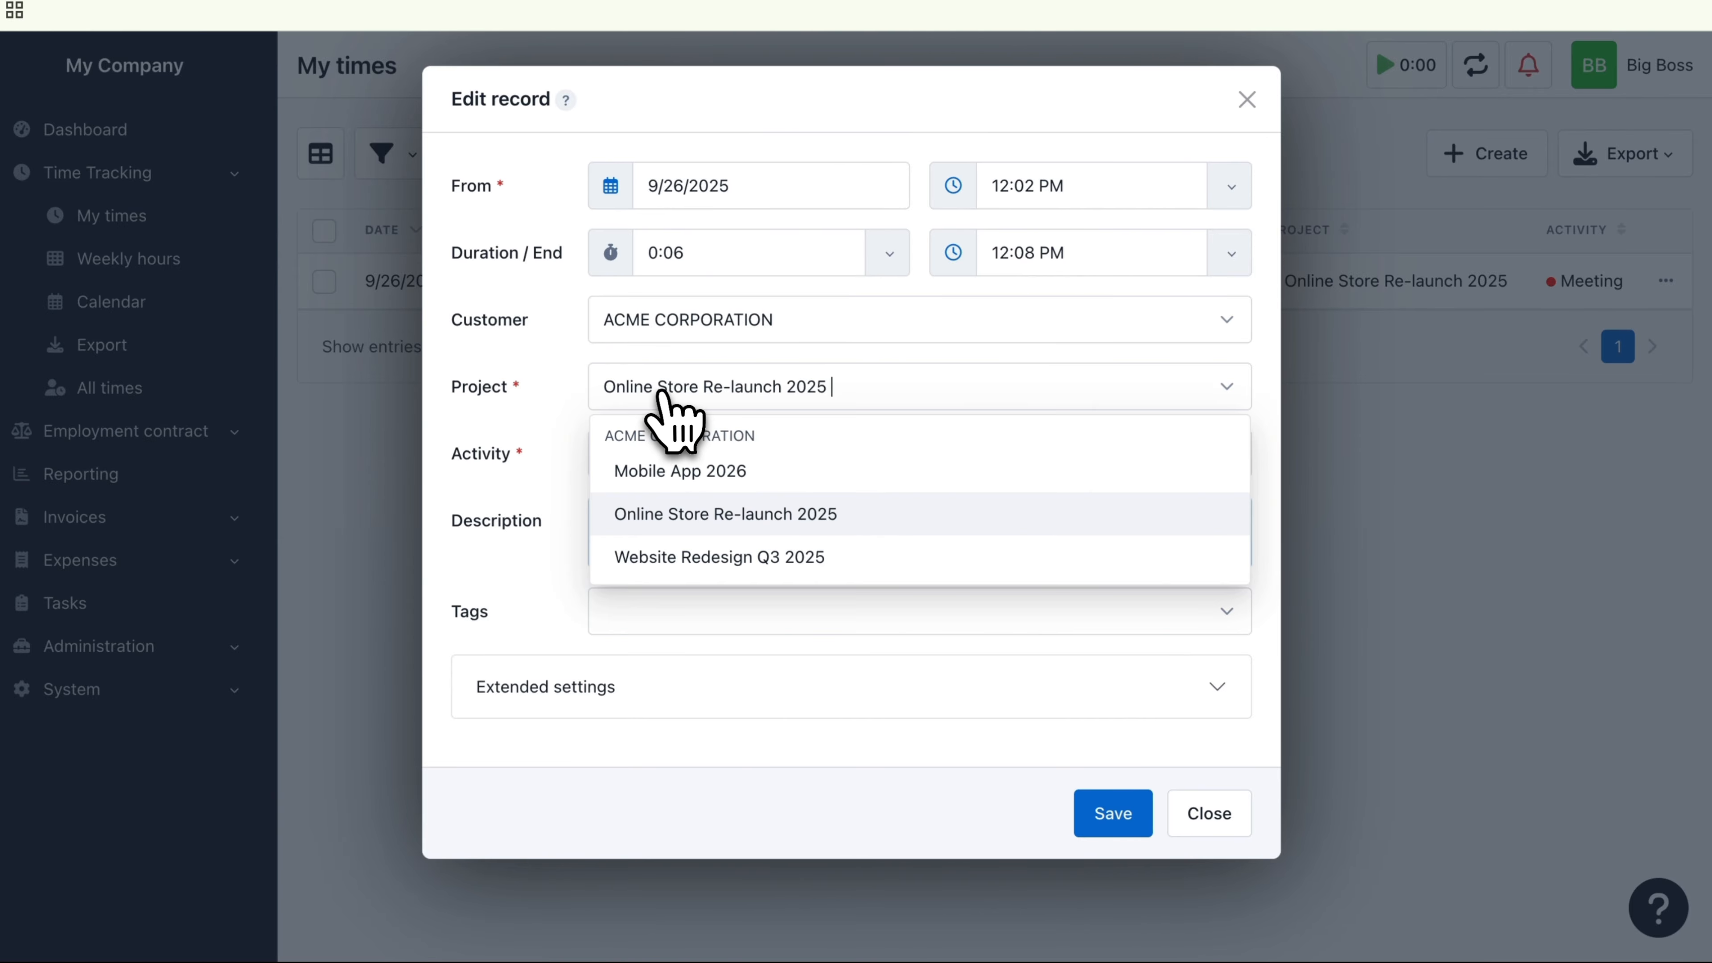
click(660, 470)
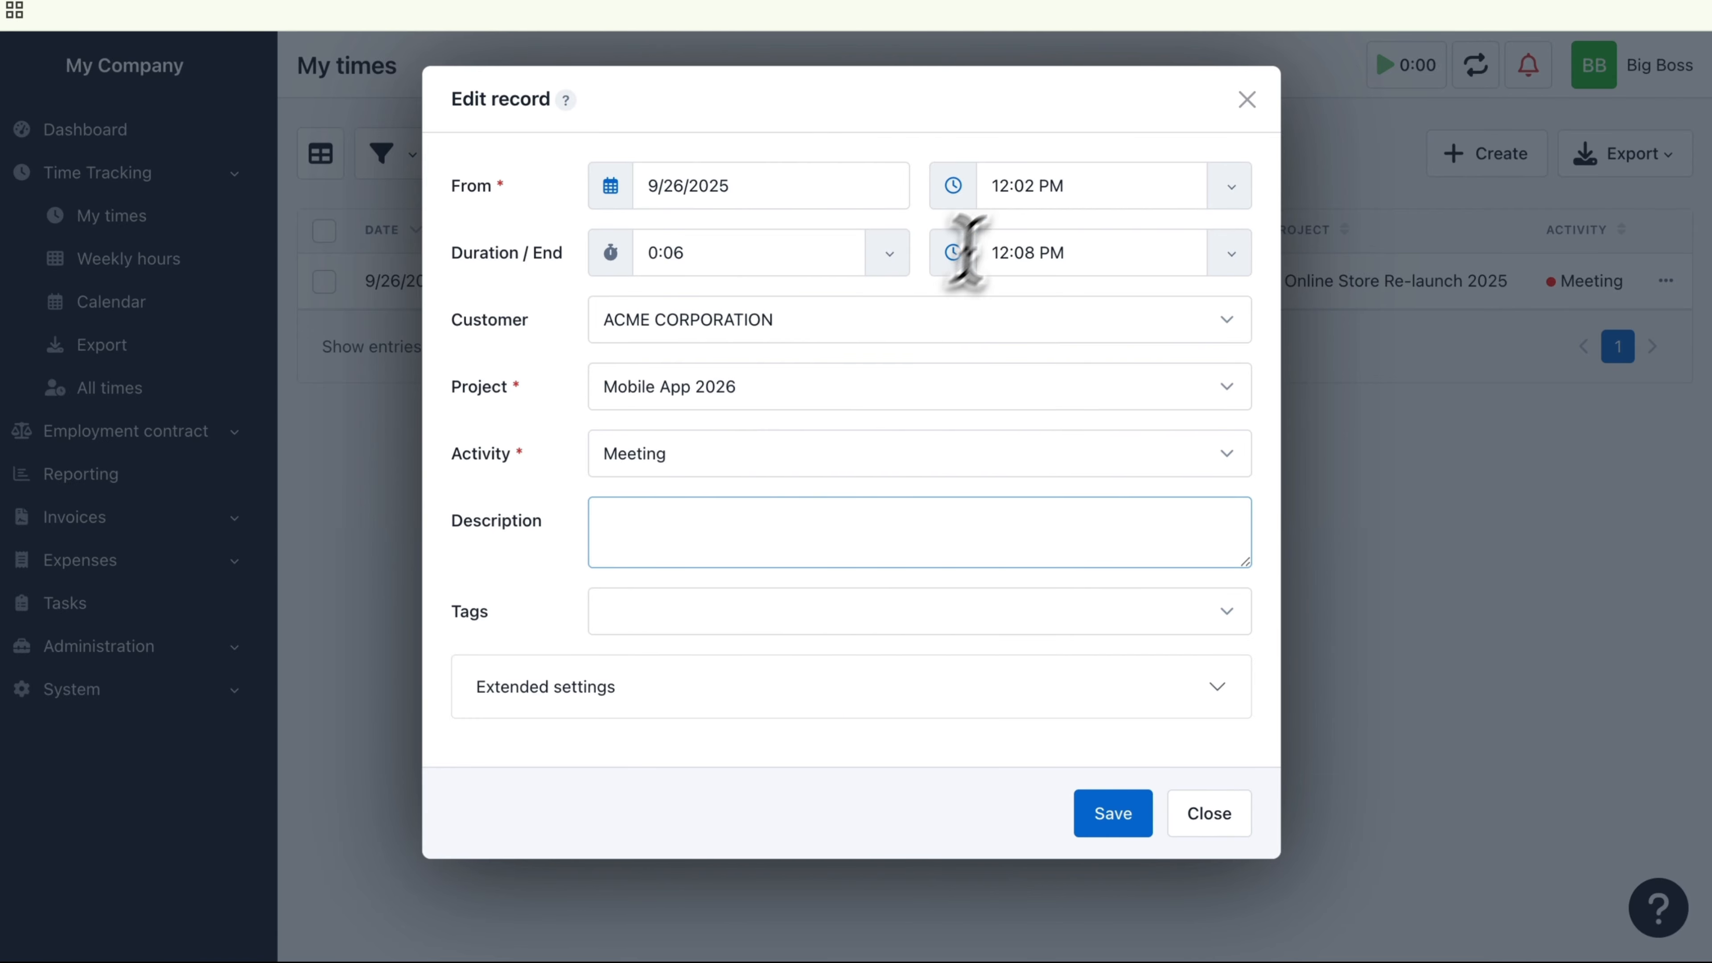
click(1018, 196)
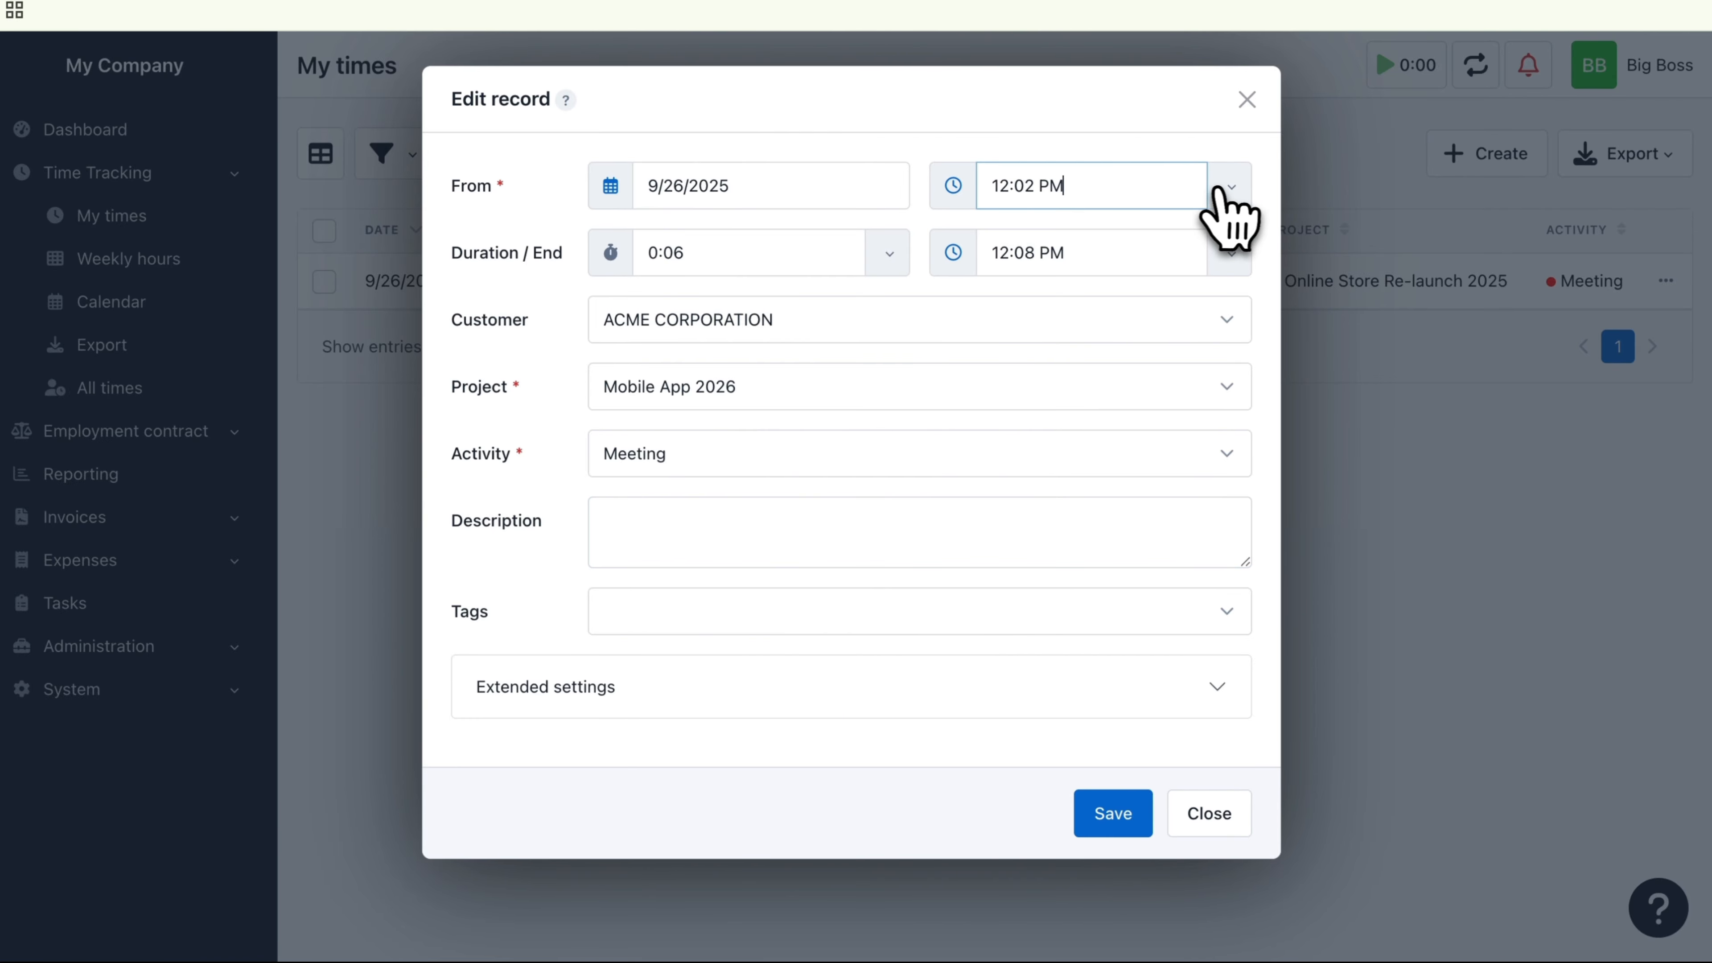
click(1232, 188)
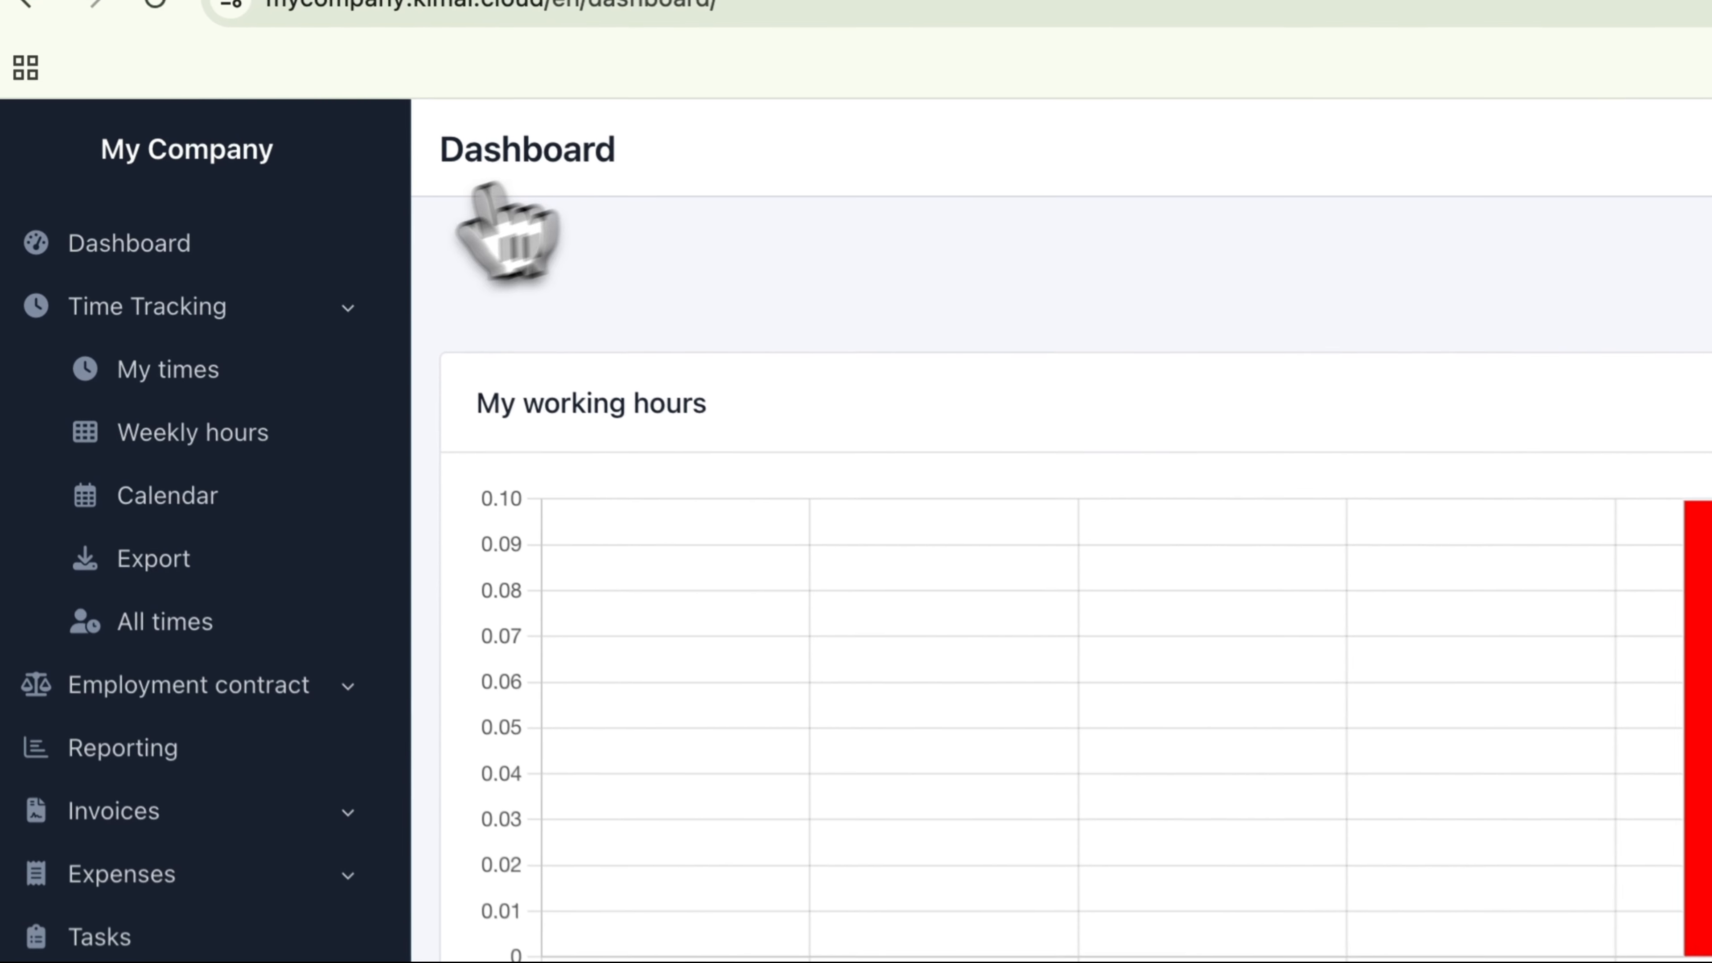
Step: In My times, start a new record for 9/26/2025 from 12:08 PM to 1:45 PM and open the customer choices
click(163, 371)
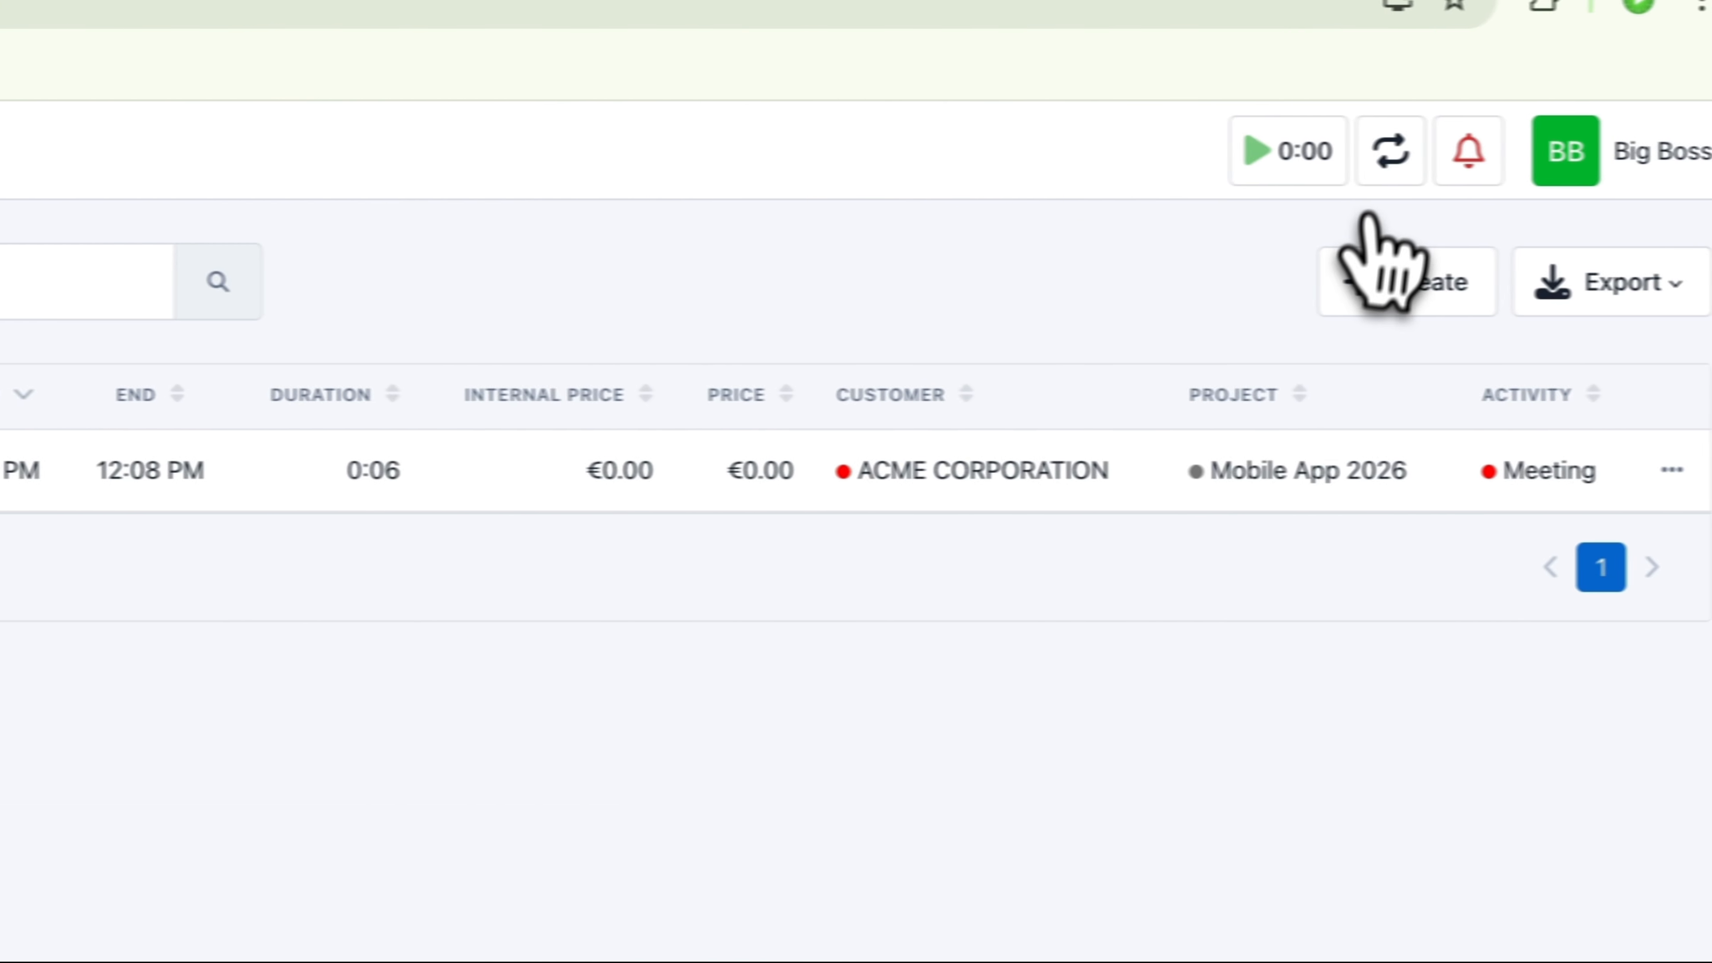
click(1369, 297)
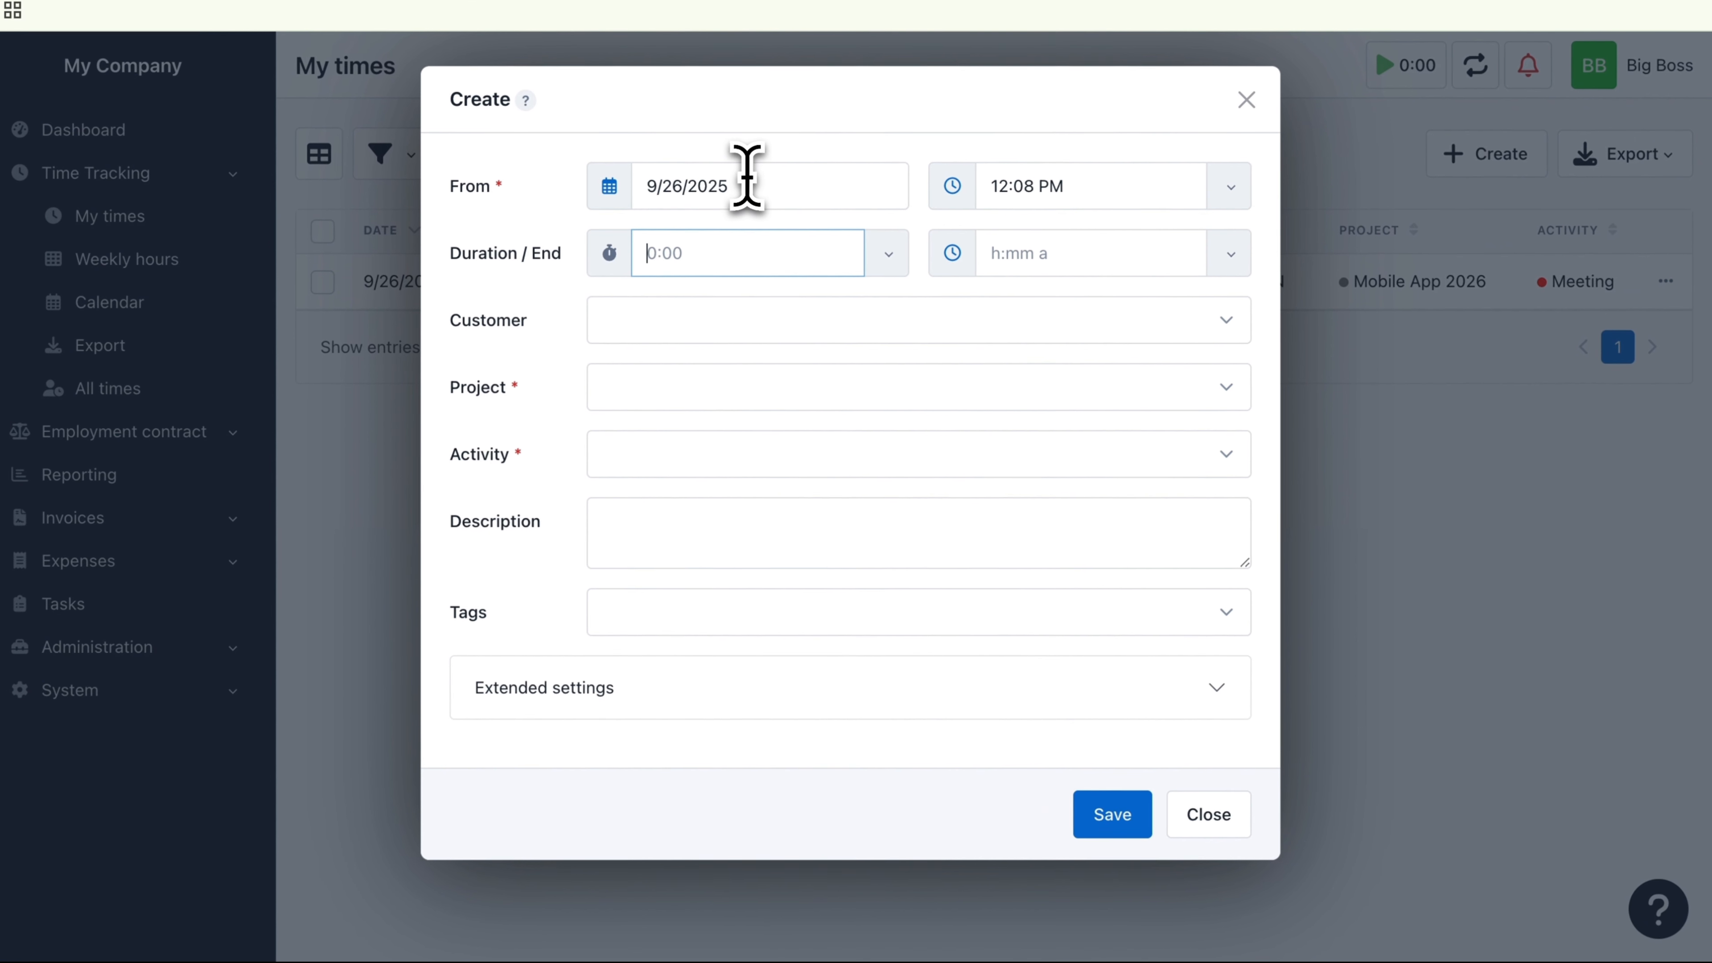
click(747, 177)
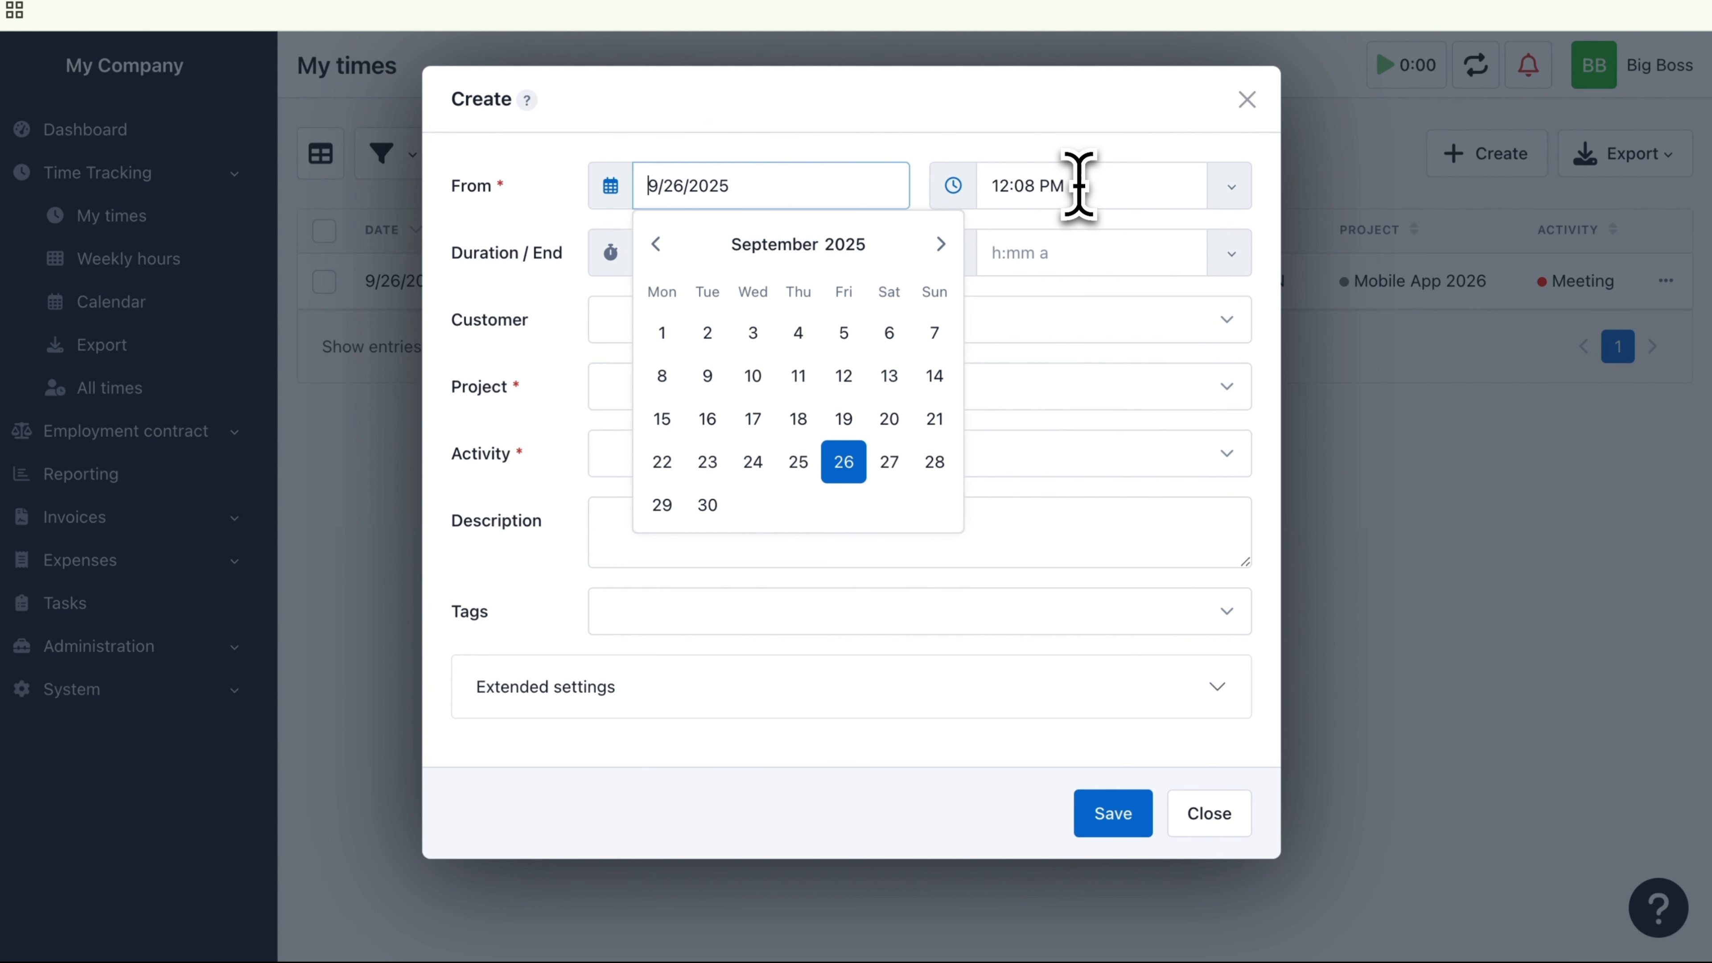
click(1078, 186)
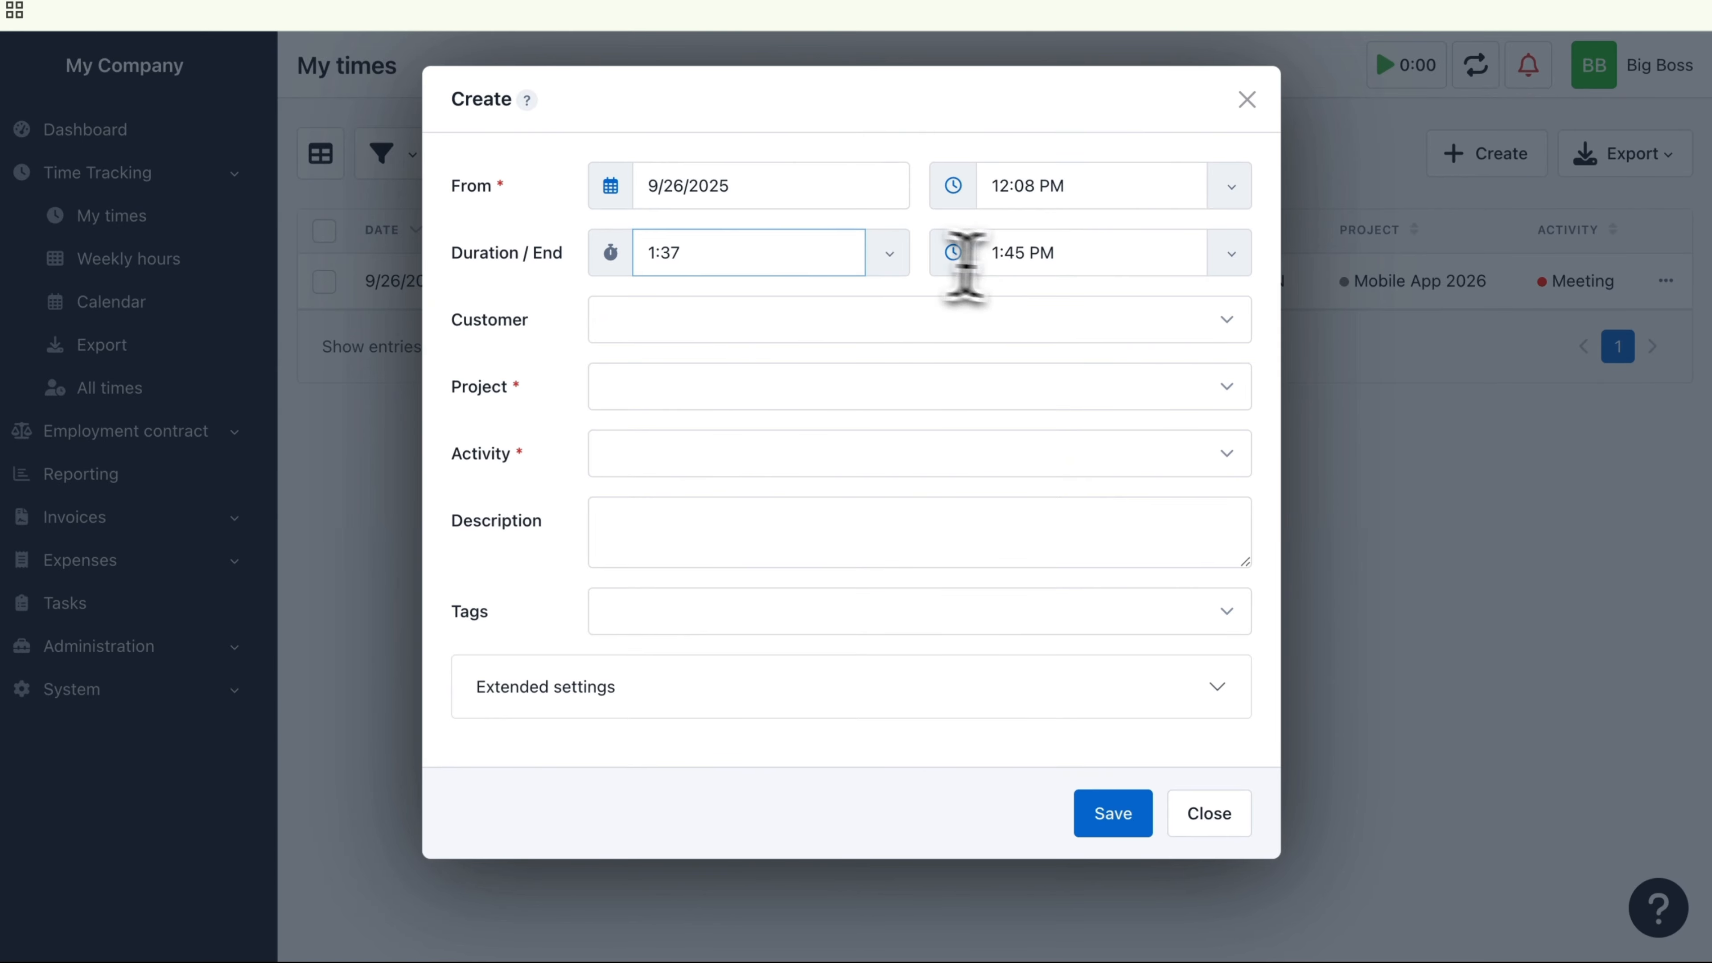
click(1078, 255)
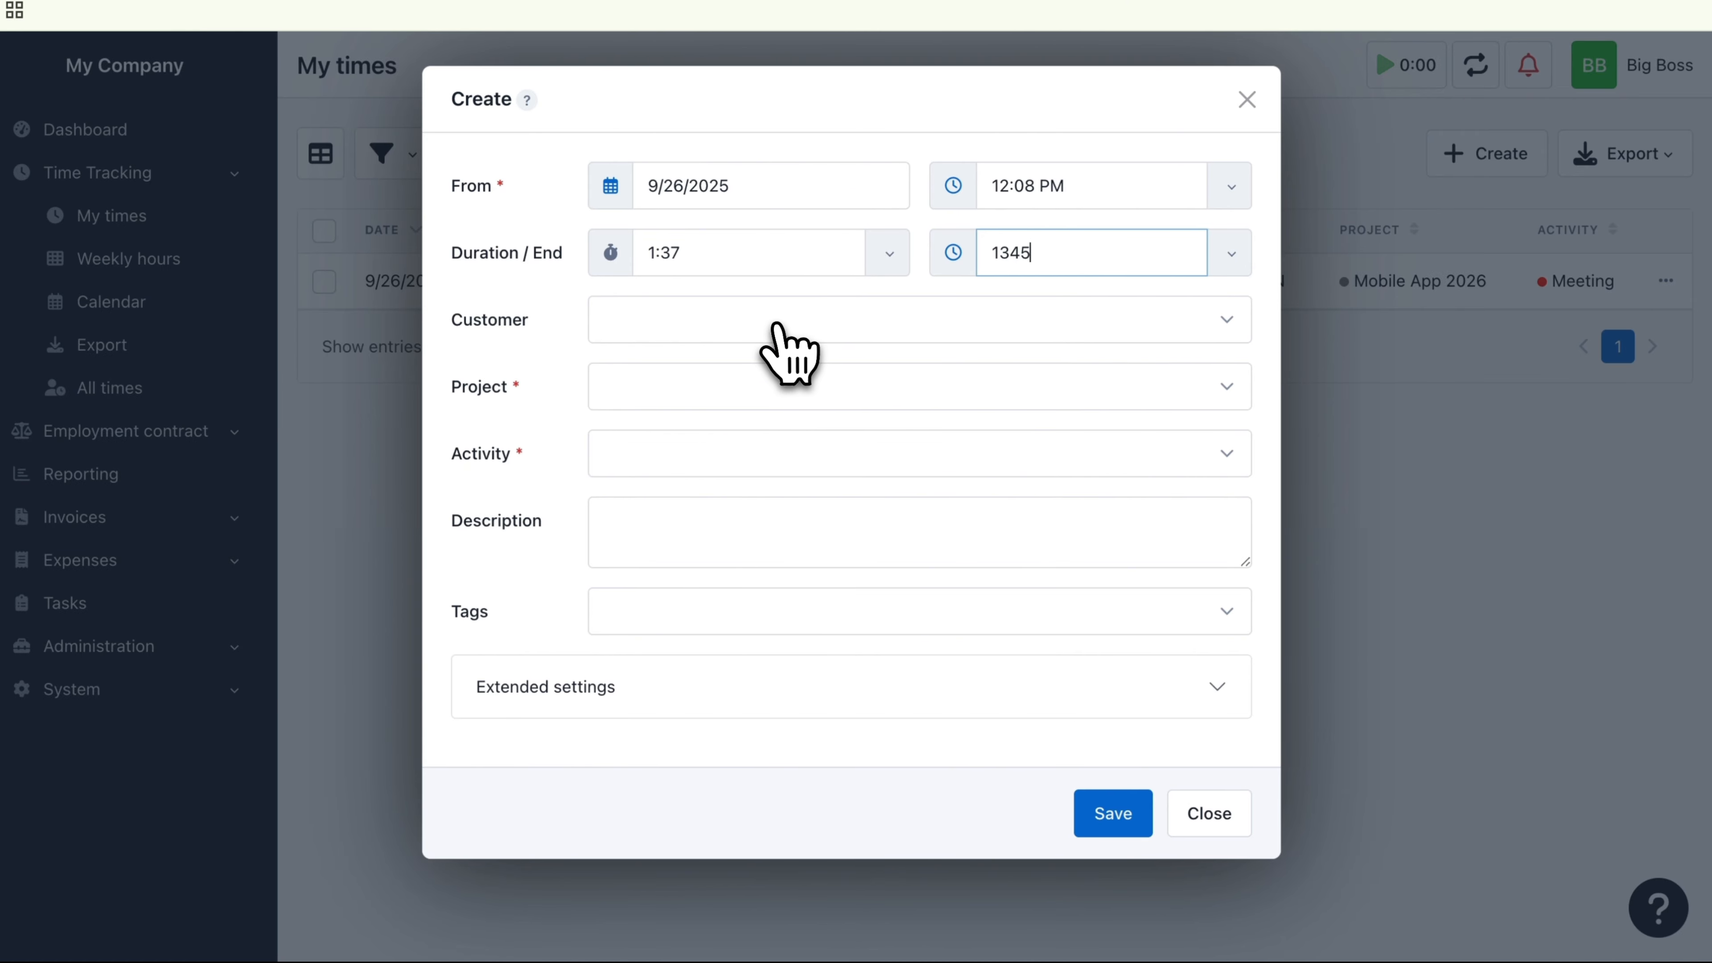
click(778, 327)
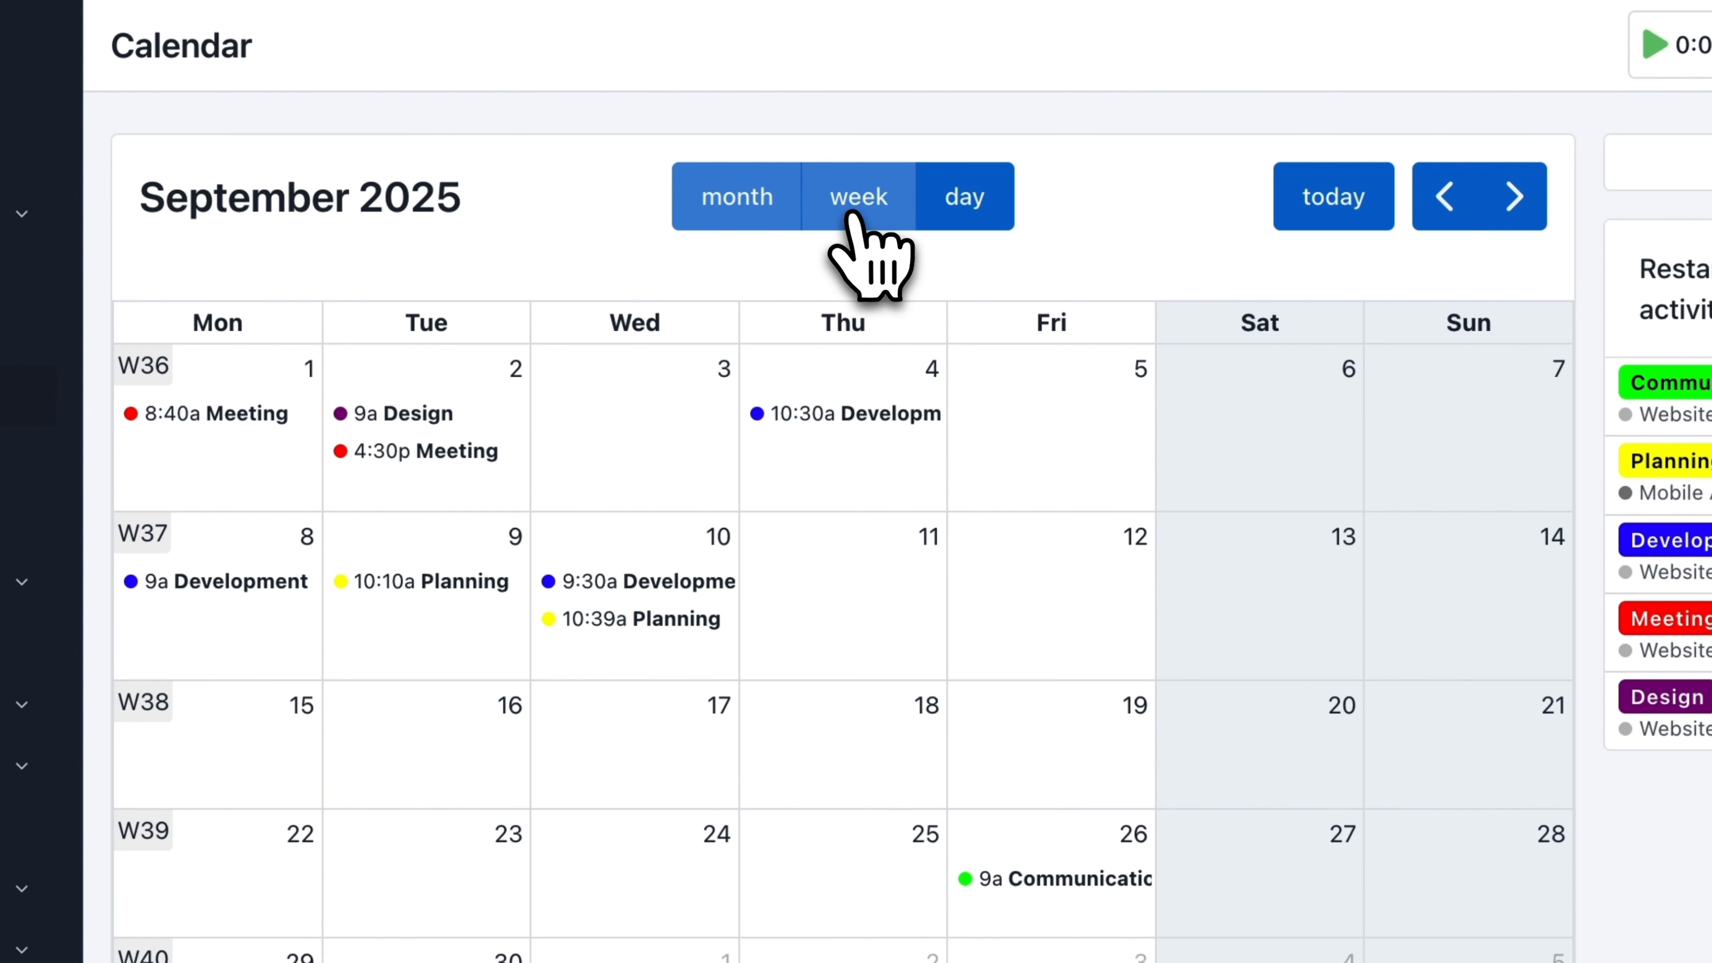
Step: View the September 2025 calendar by week and by day
click(840, 156)
click(960, 214)
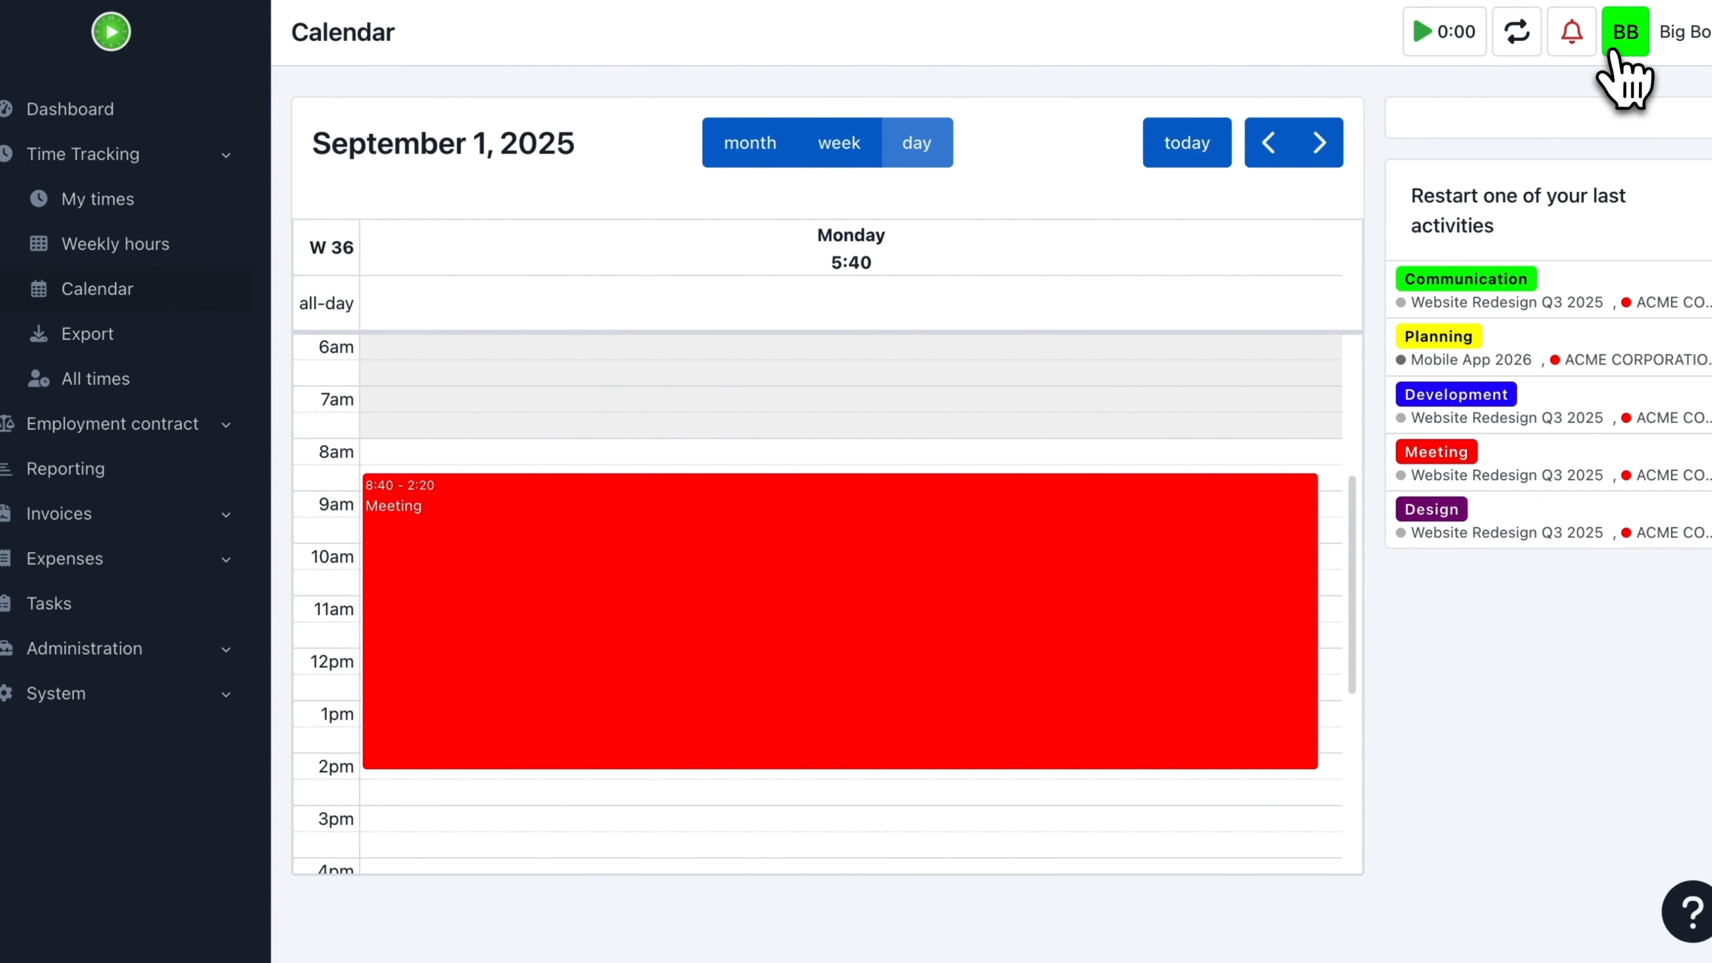
Step: In the user's own preferences, set the initial calendar view to Week
click(1623, 37)
click(1552, 310)
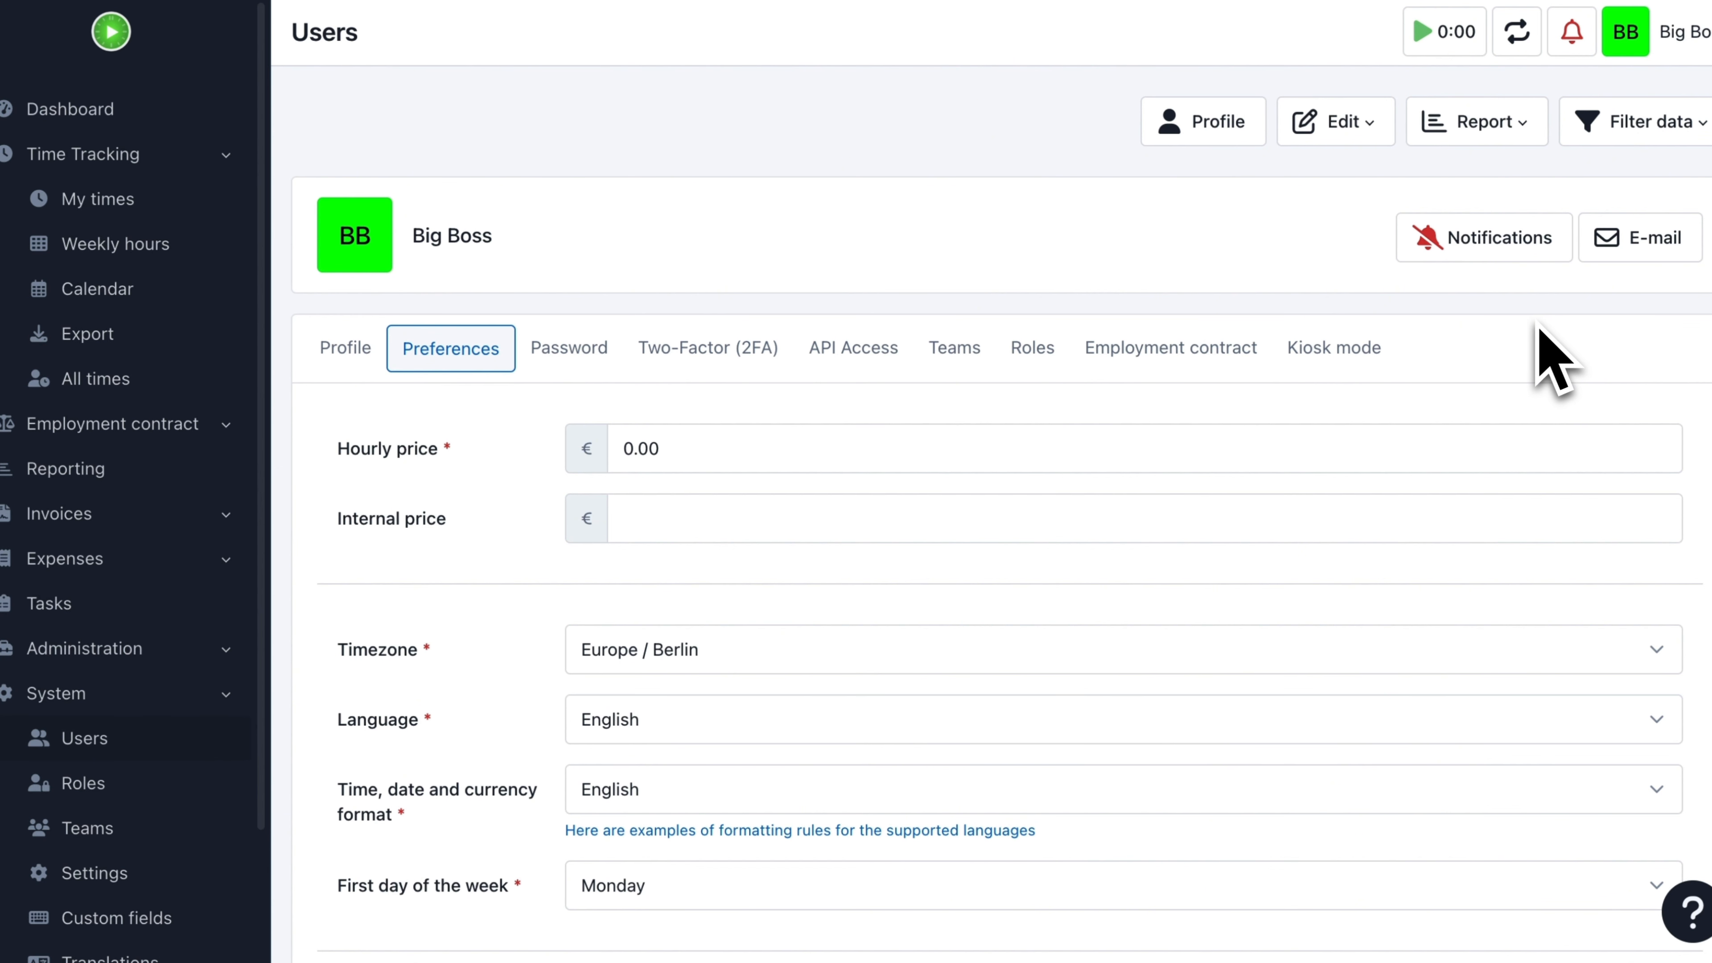
scroll(1537, 378, down, 8)
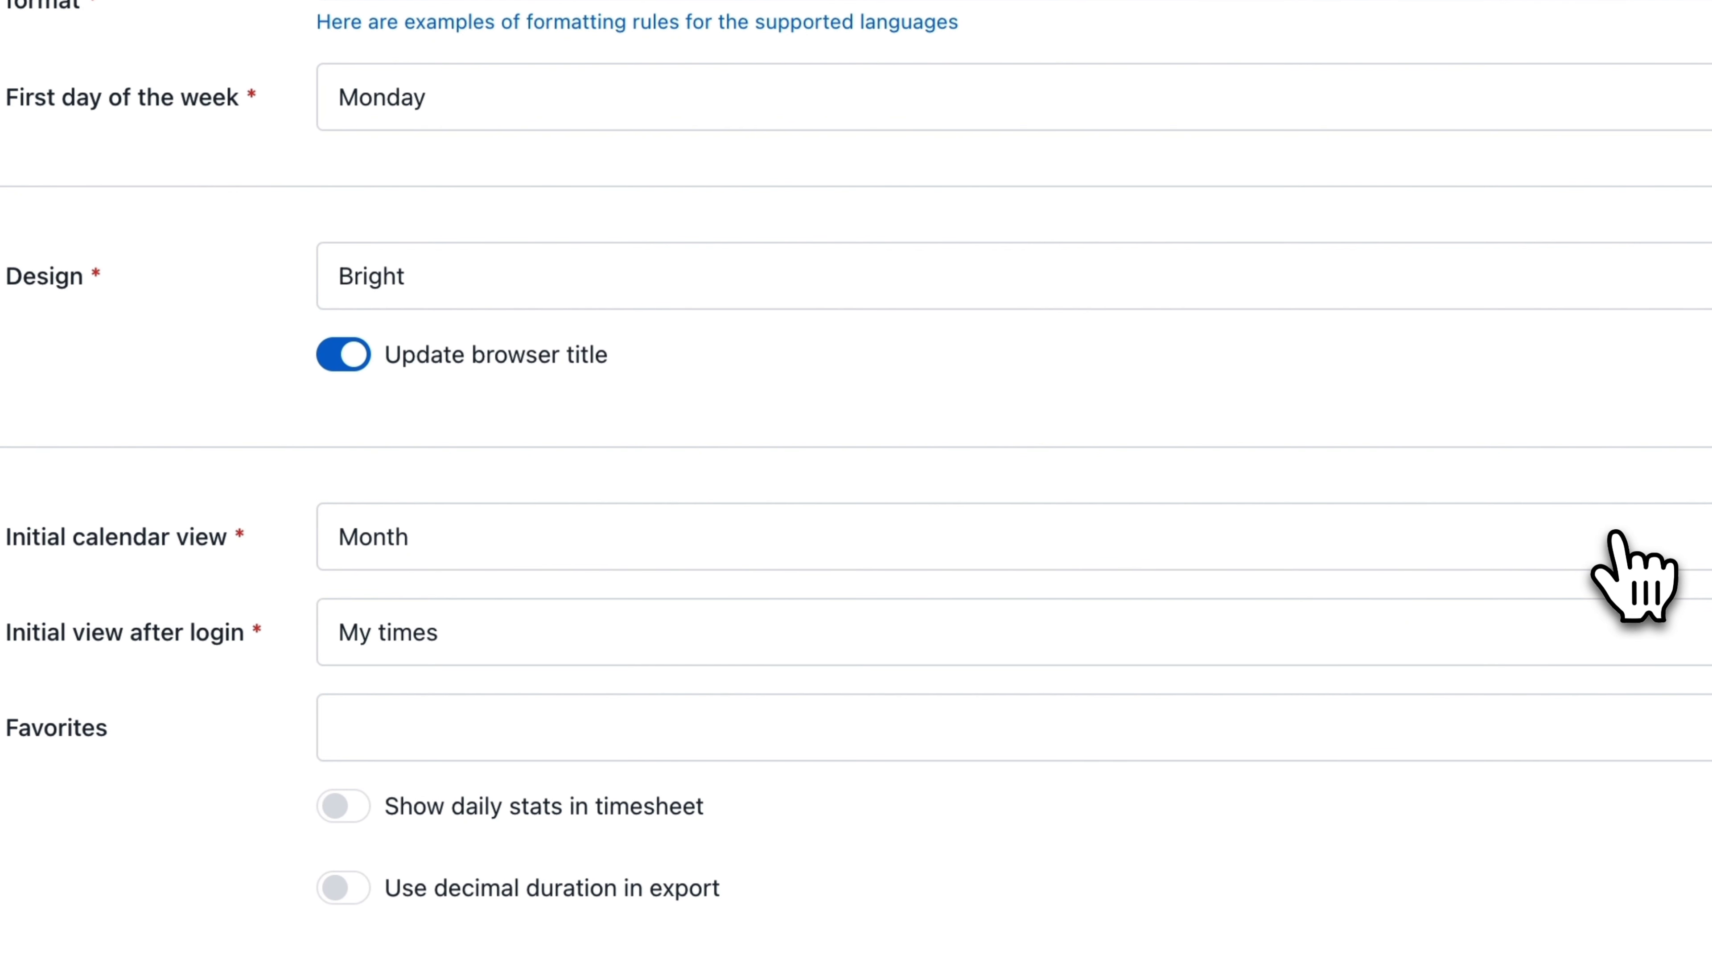
click(1510, 642)
click(1599, 690)
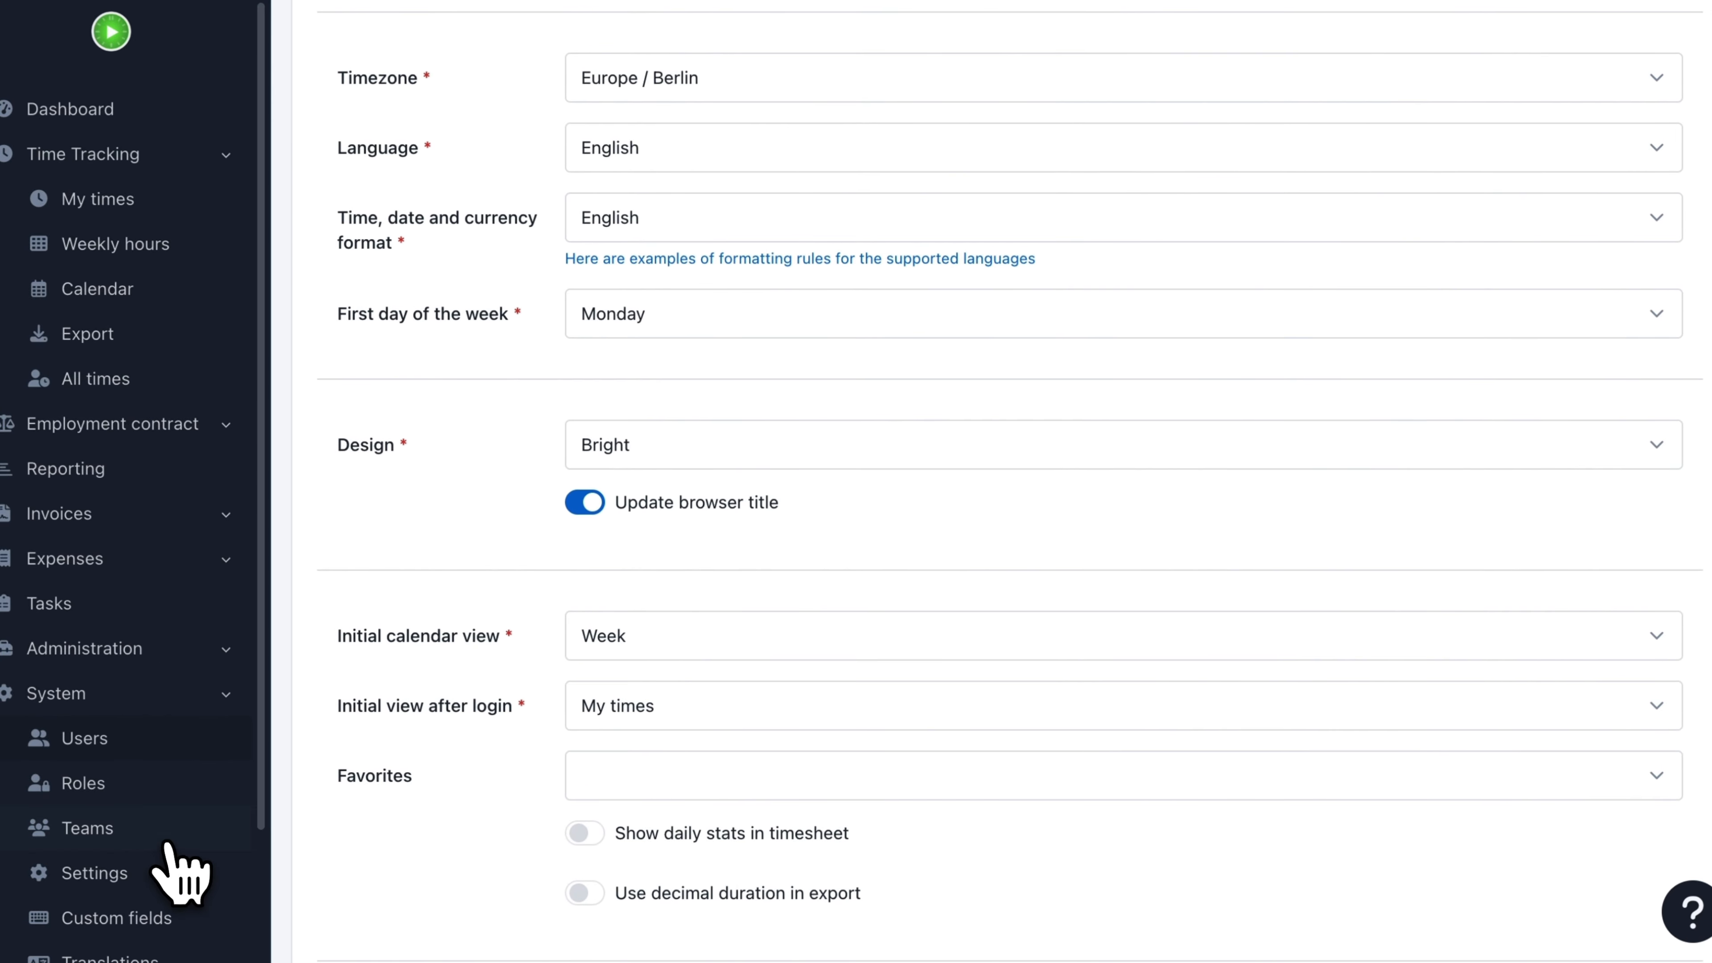
Step: Open the Calendar section of the system settings
click(150, 880)
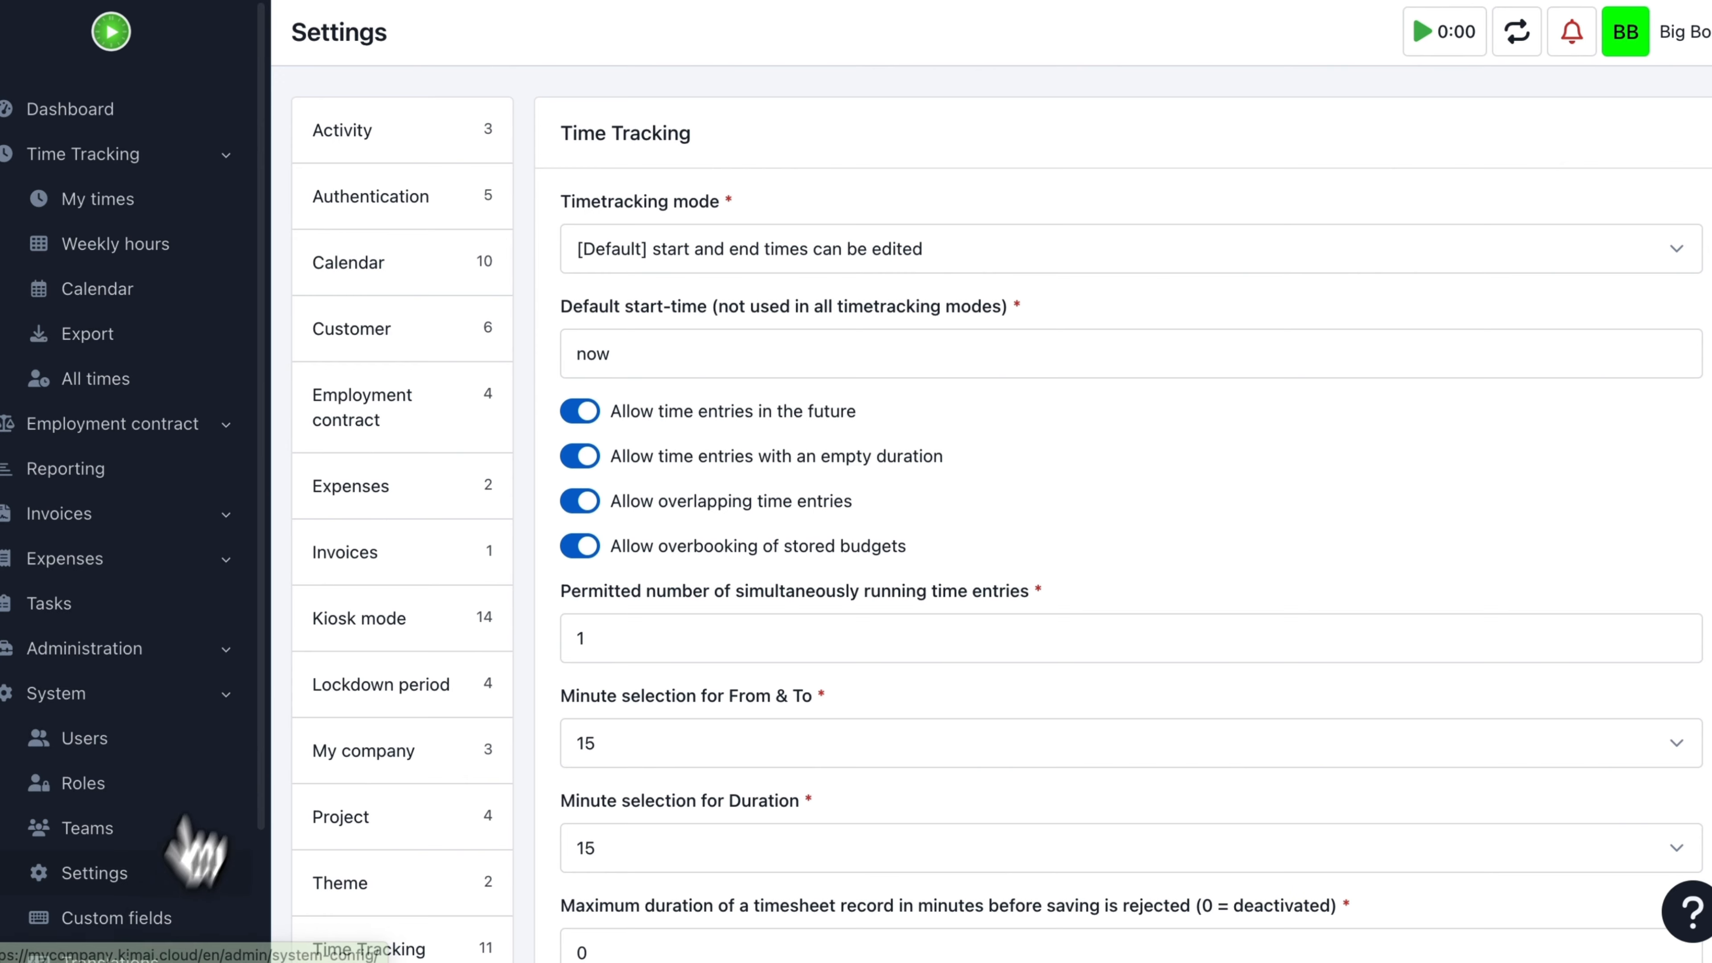
click(362, 264)
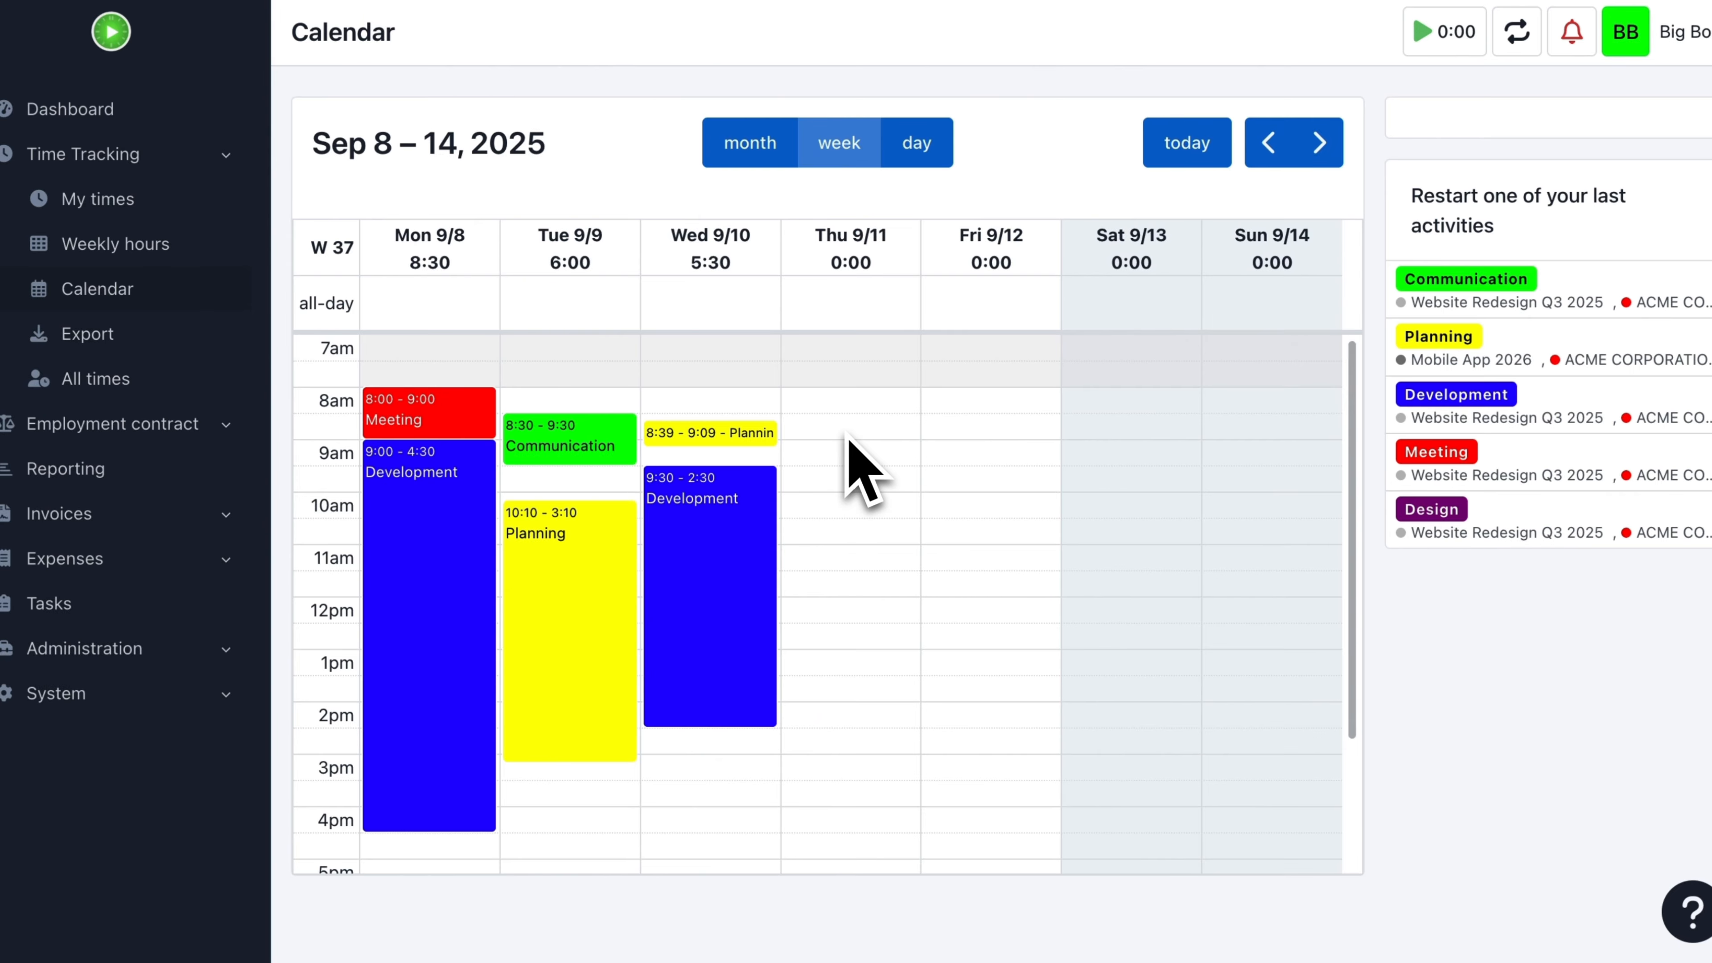
Step: Create and save a Development record for Website Redesign Q3 2025 on Thursday 9/11/2025 from 9:30 to 10:00 AM
click(848, 432)
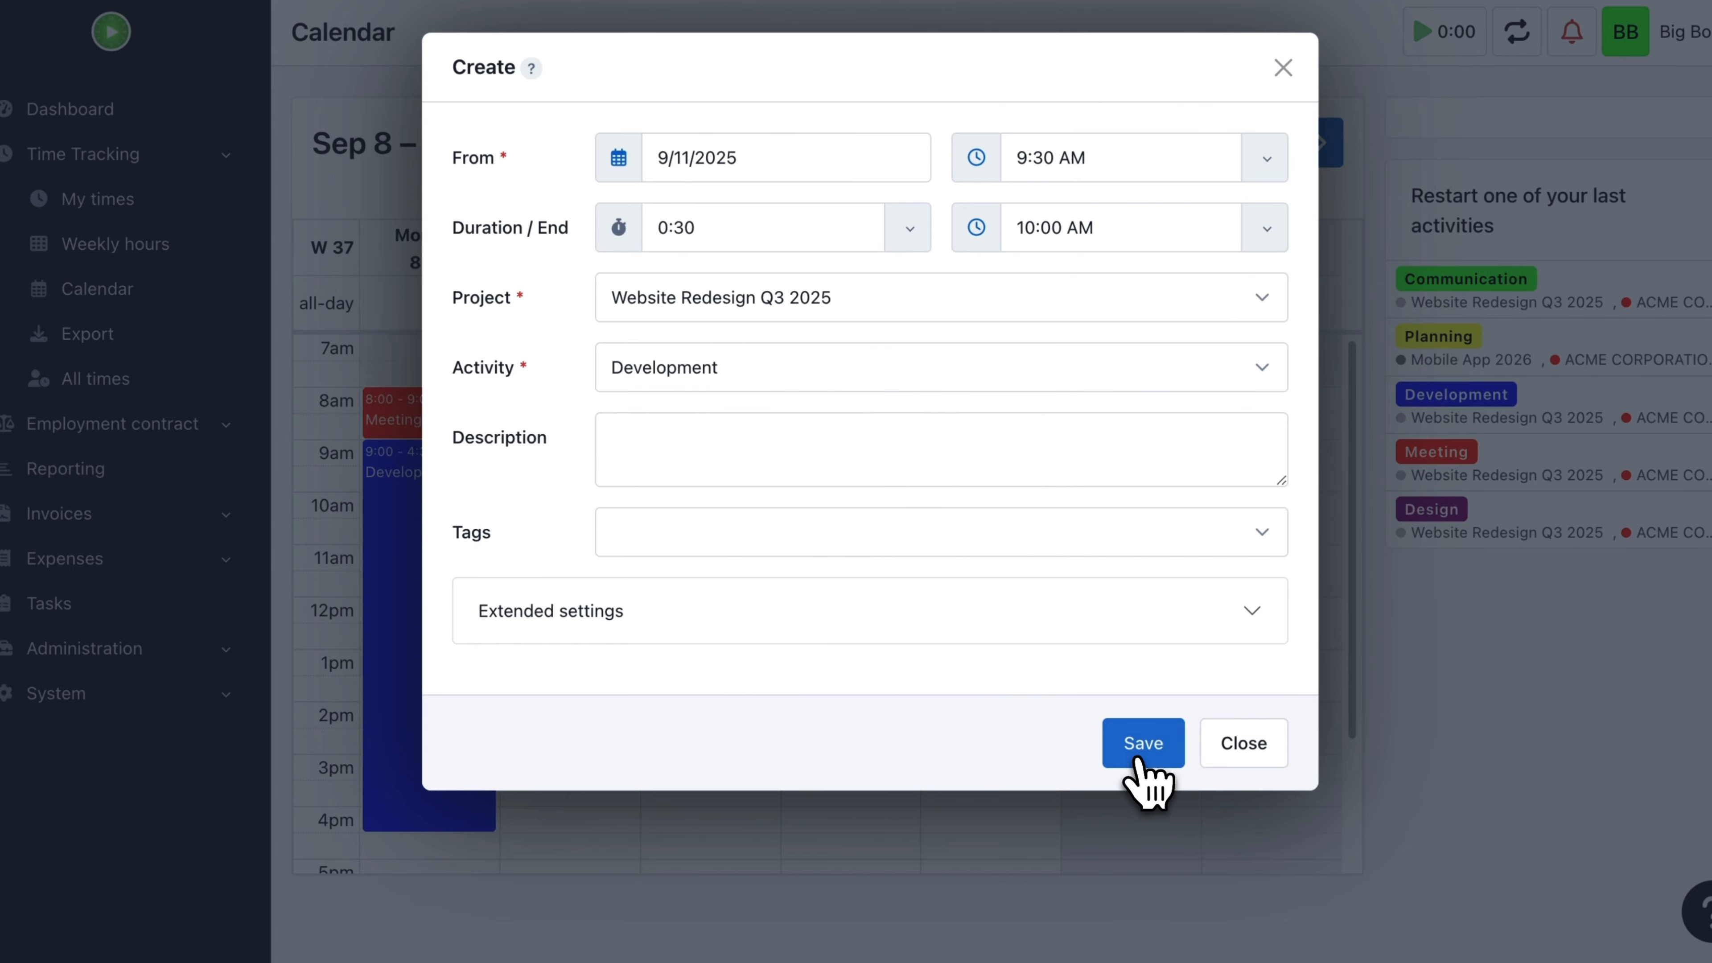
click(1138, 759)
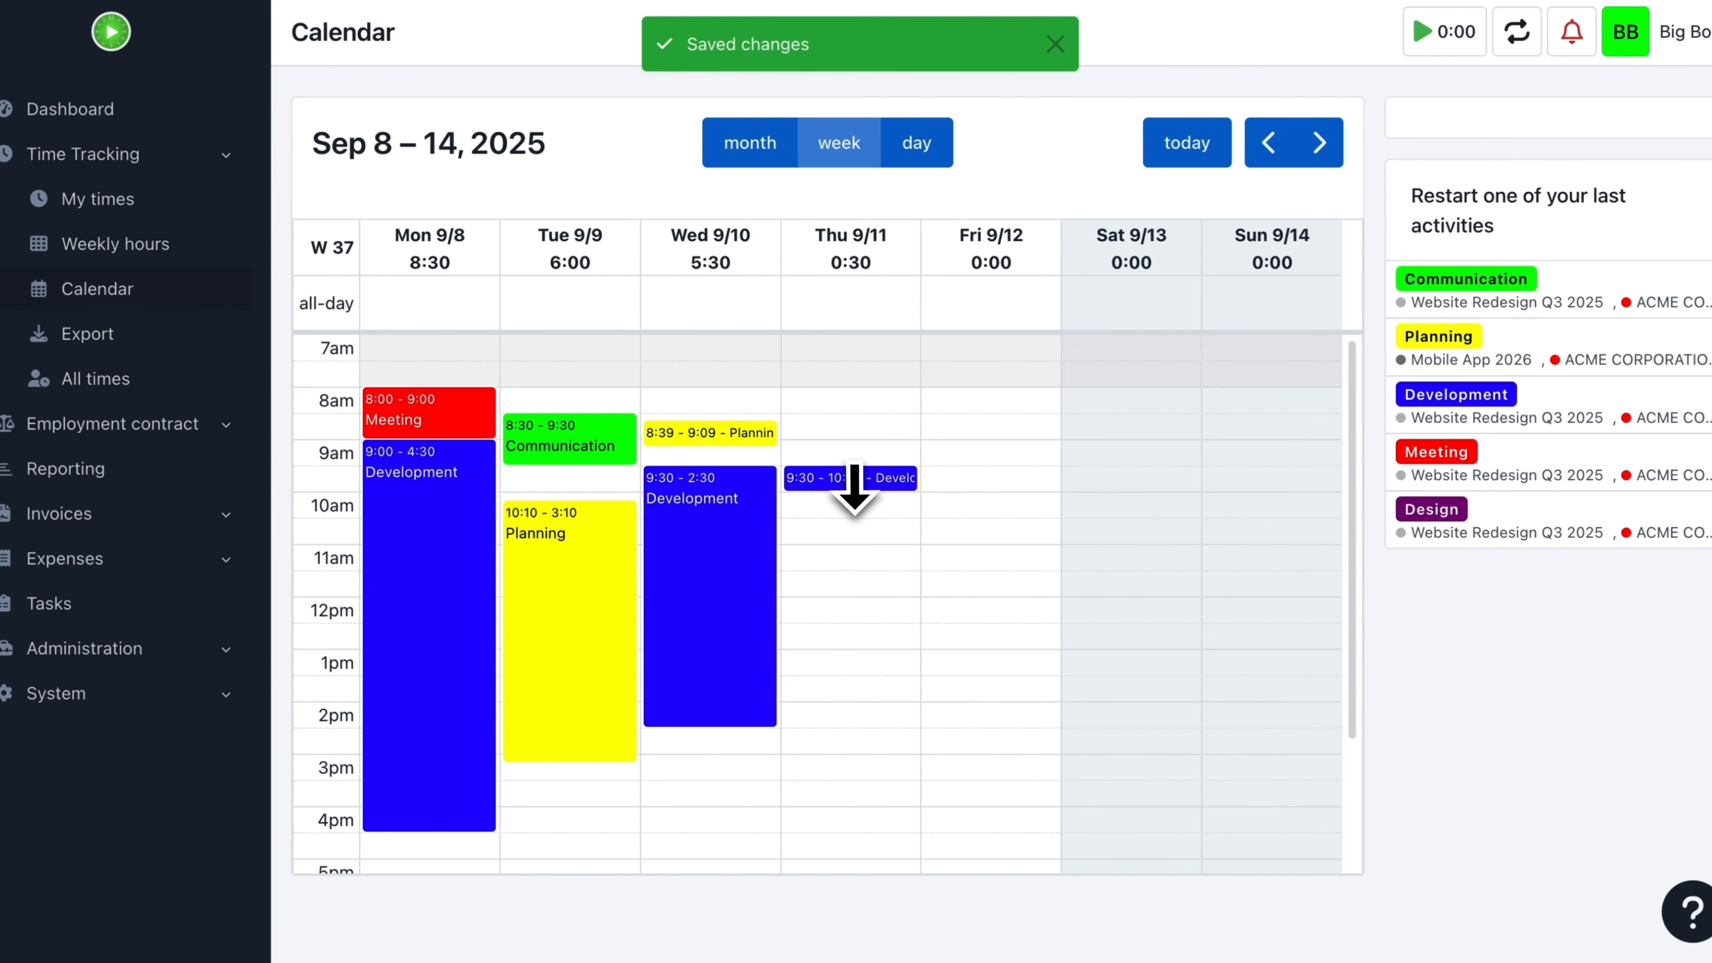
Step: Delete the 9:30 to 10:00 Development record on Thursday 9/11 from the calendar
right_click(853, 486)
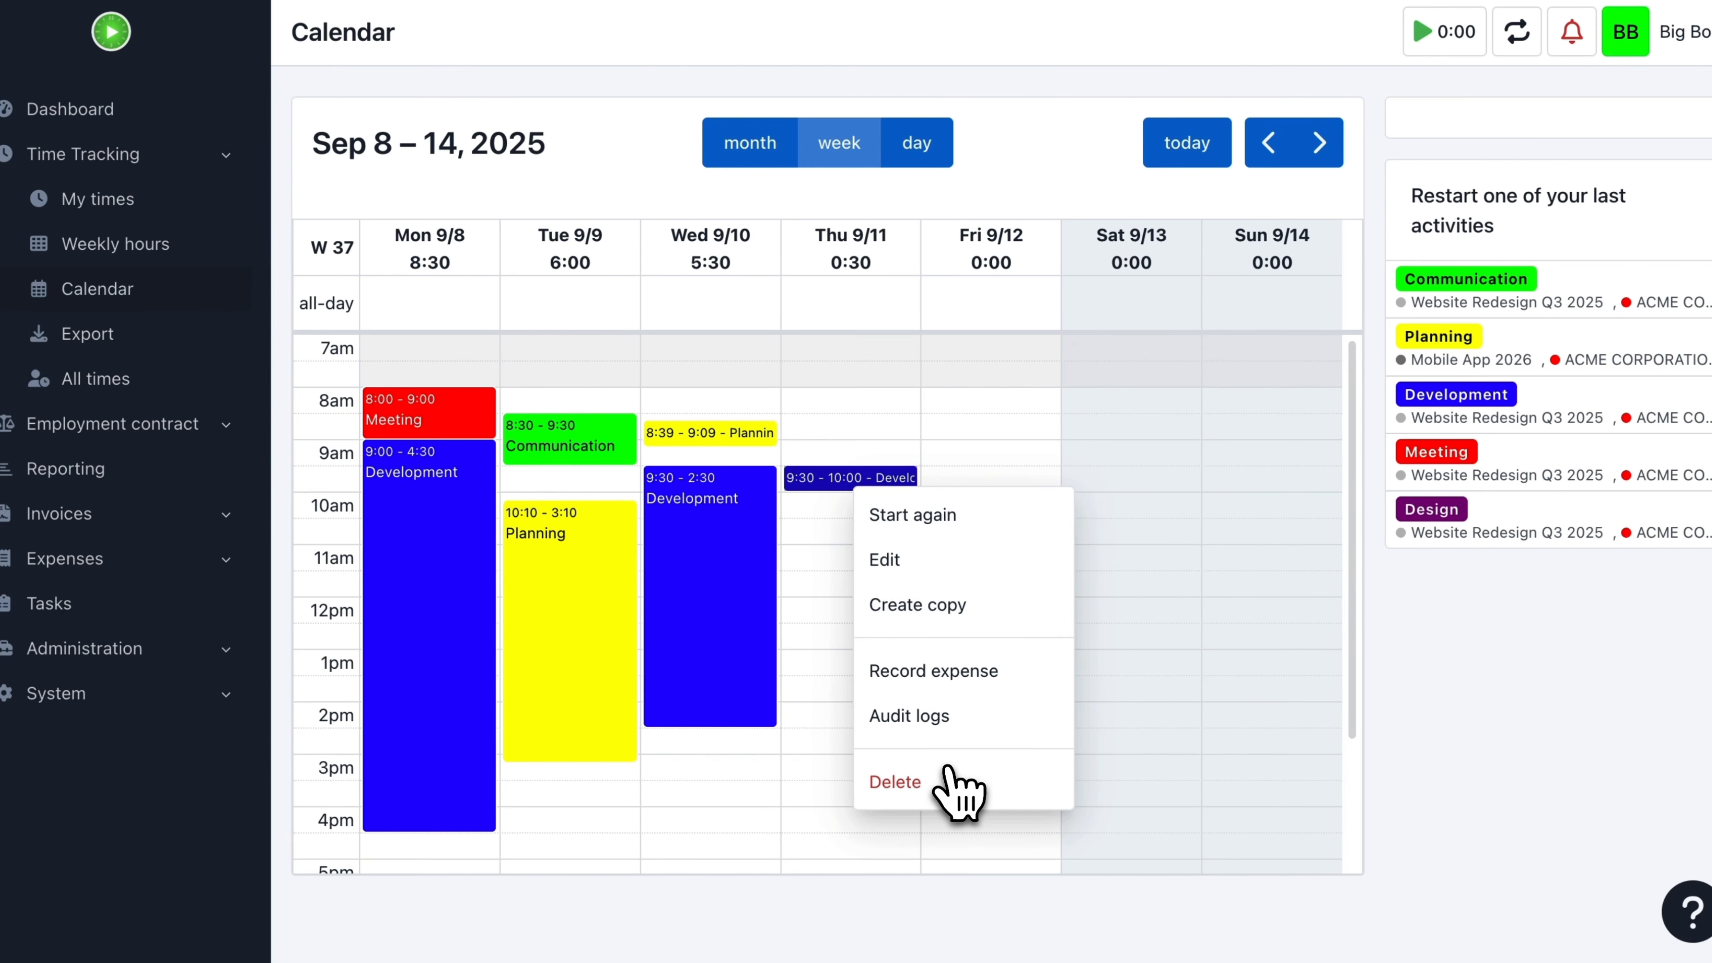
click(974, 796)
click(783, 602)
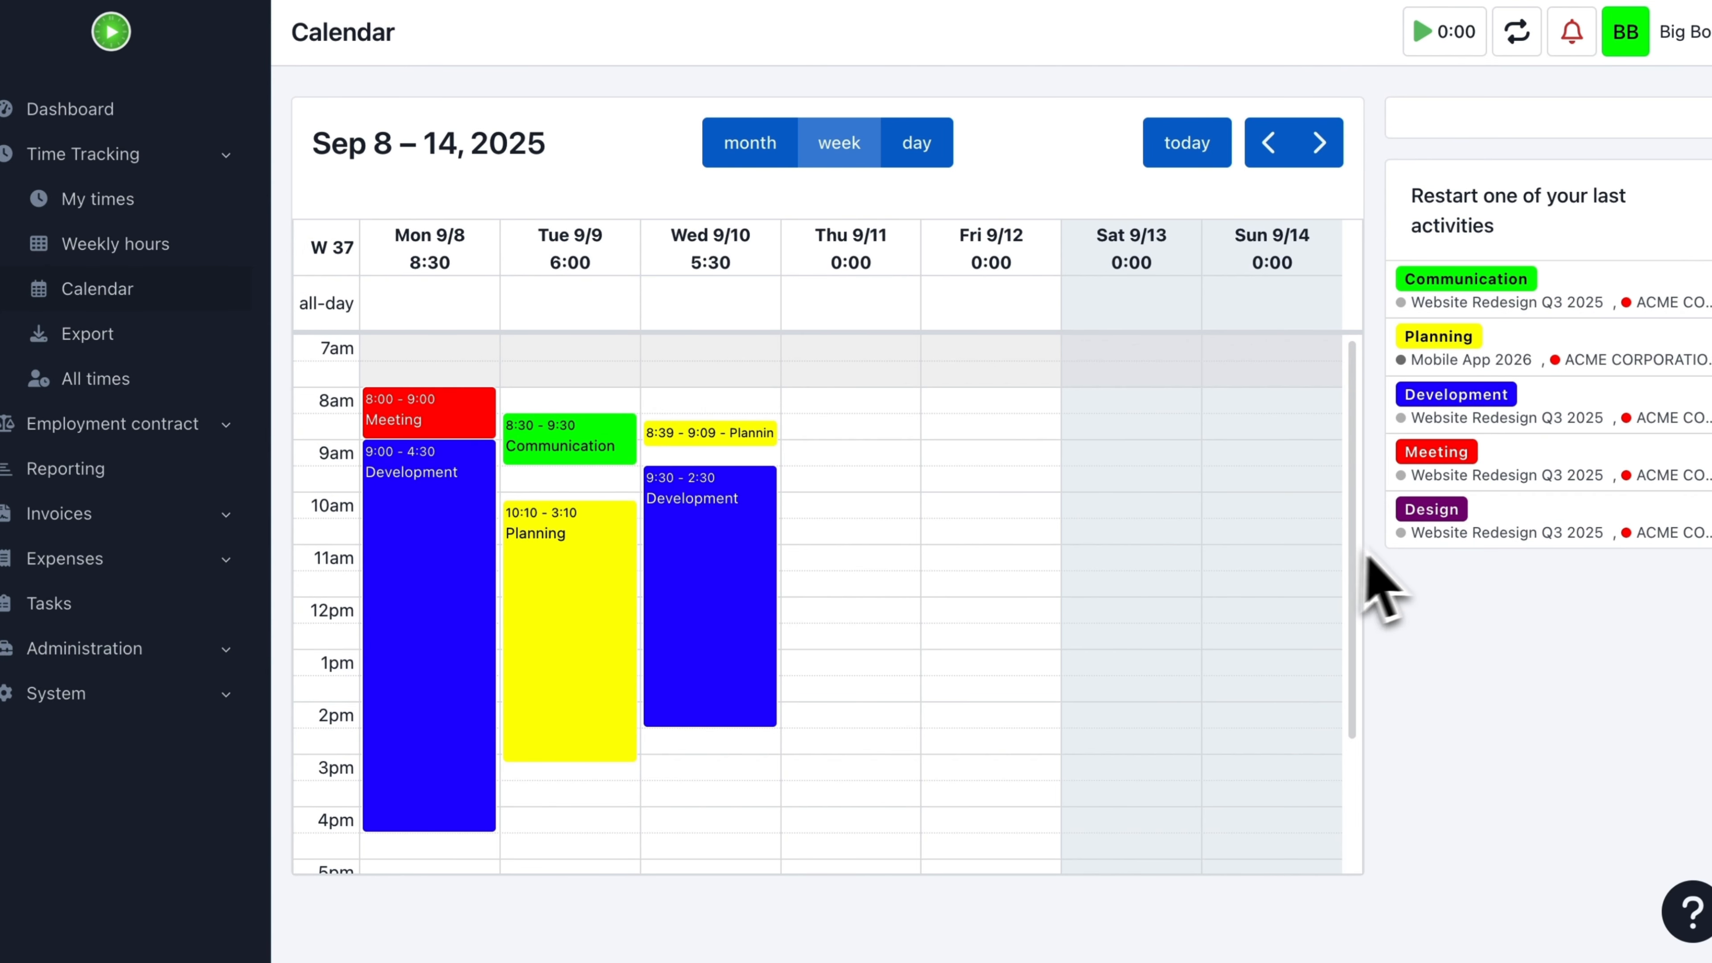
Step: Add a Design record from the recent activities to Thursday 9/11 at 9:00 AM in the calendar
drag(1449, 539, 863, 464)
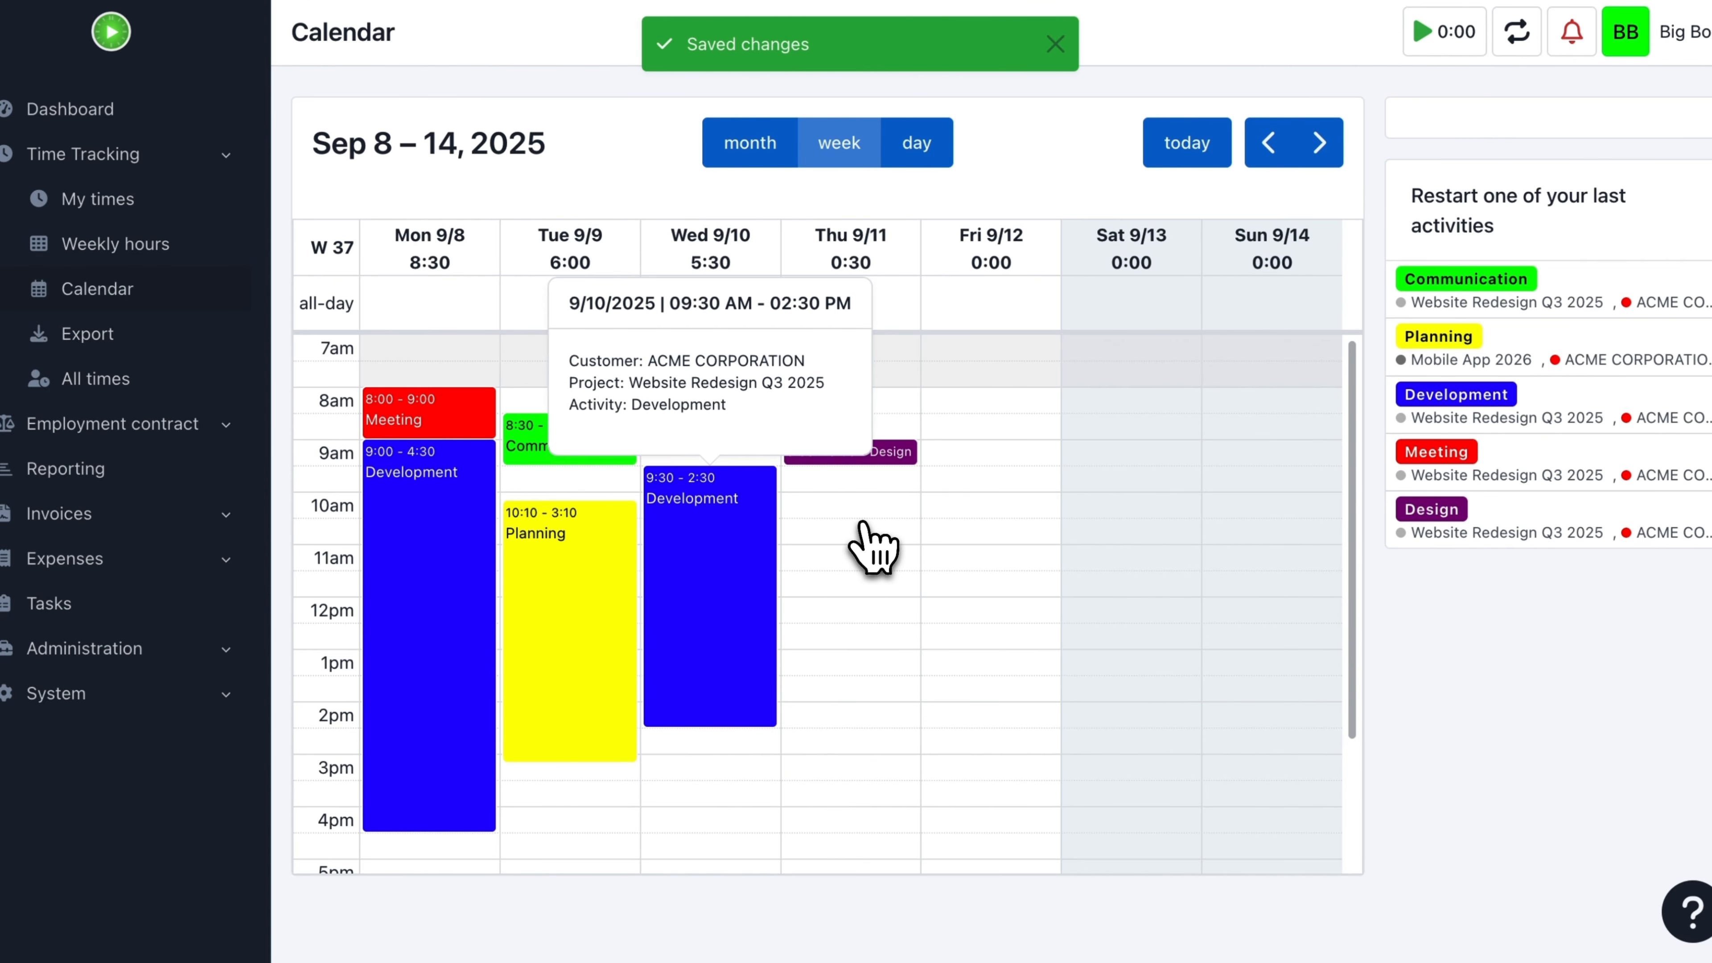
Step: Move Wednesday's 9:30 Development record to Thursday 9/11 at 10:00 AM and extend it to a later end time
drag(873, 546, 878, 553)
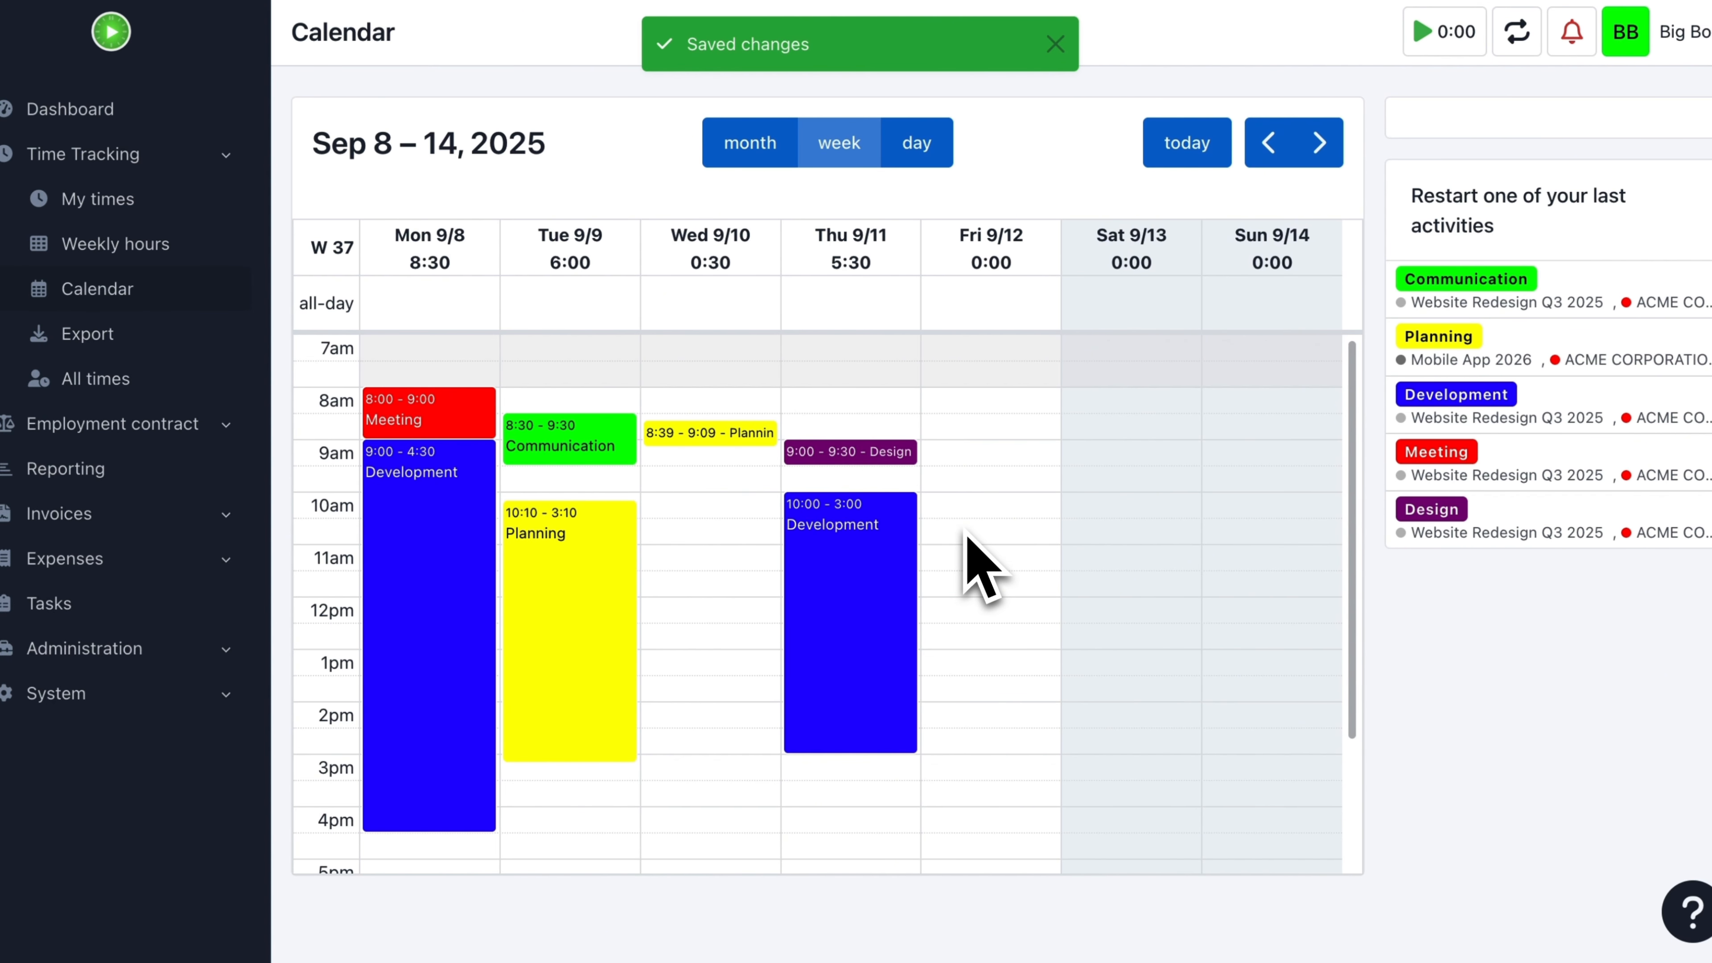
mouse_move(852, 747)
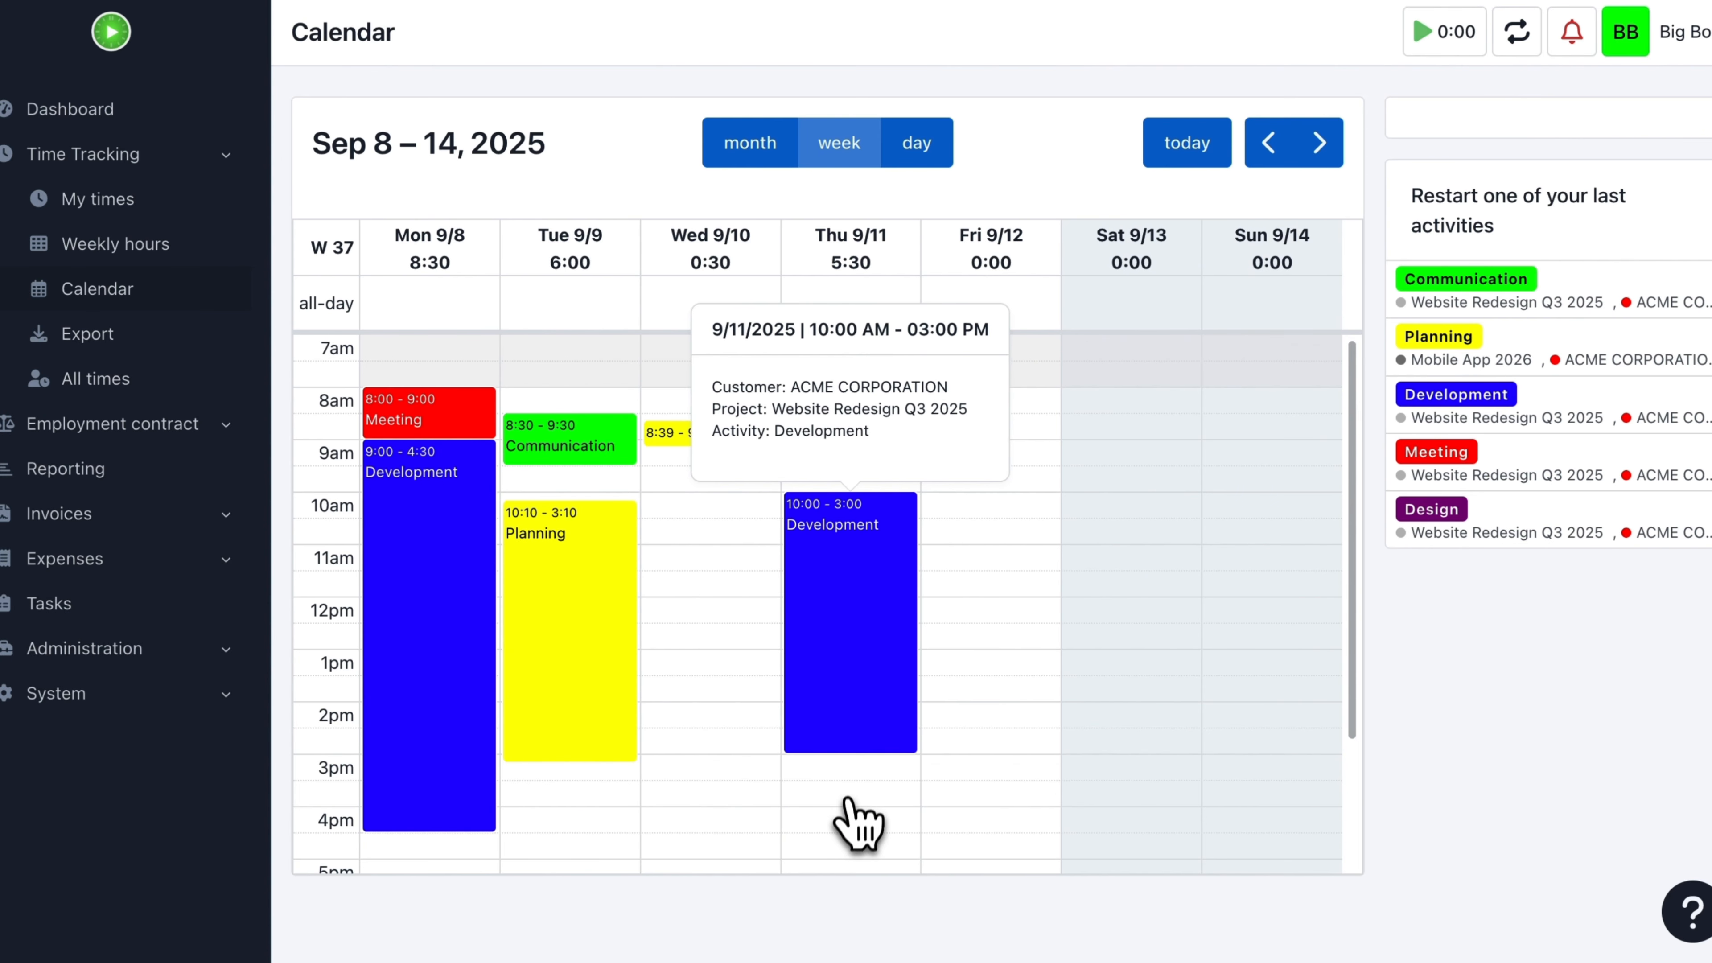
drag(848, 799, 844, 822)
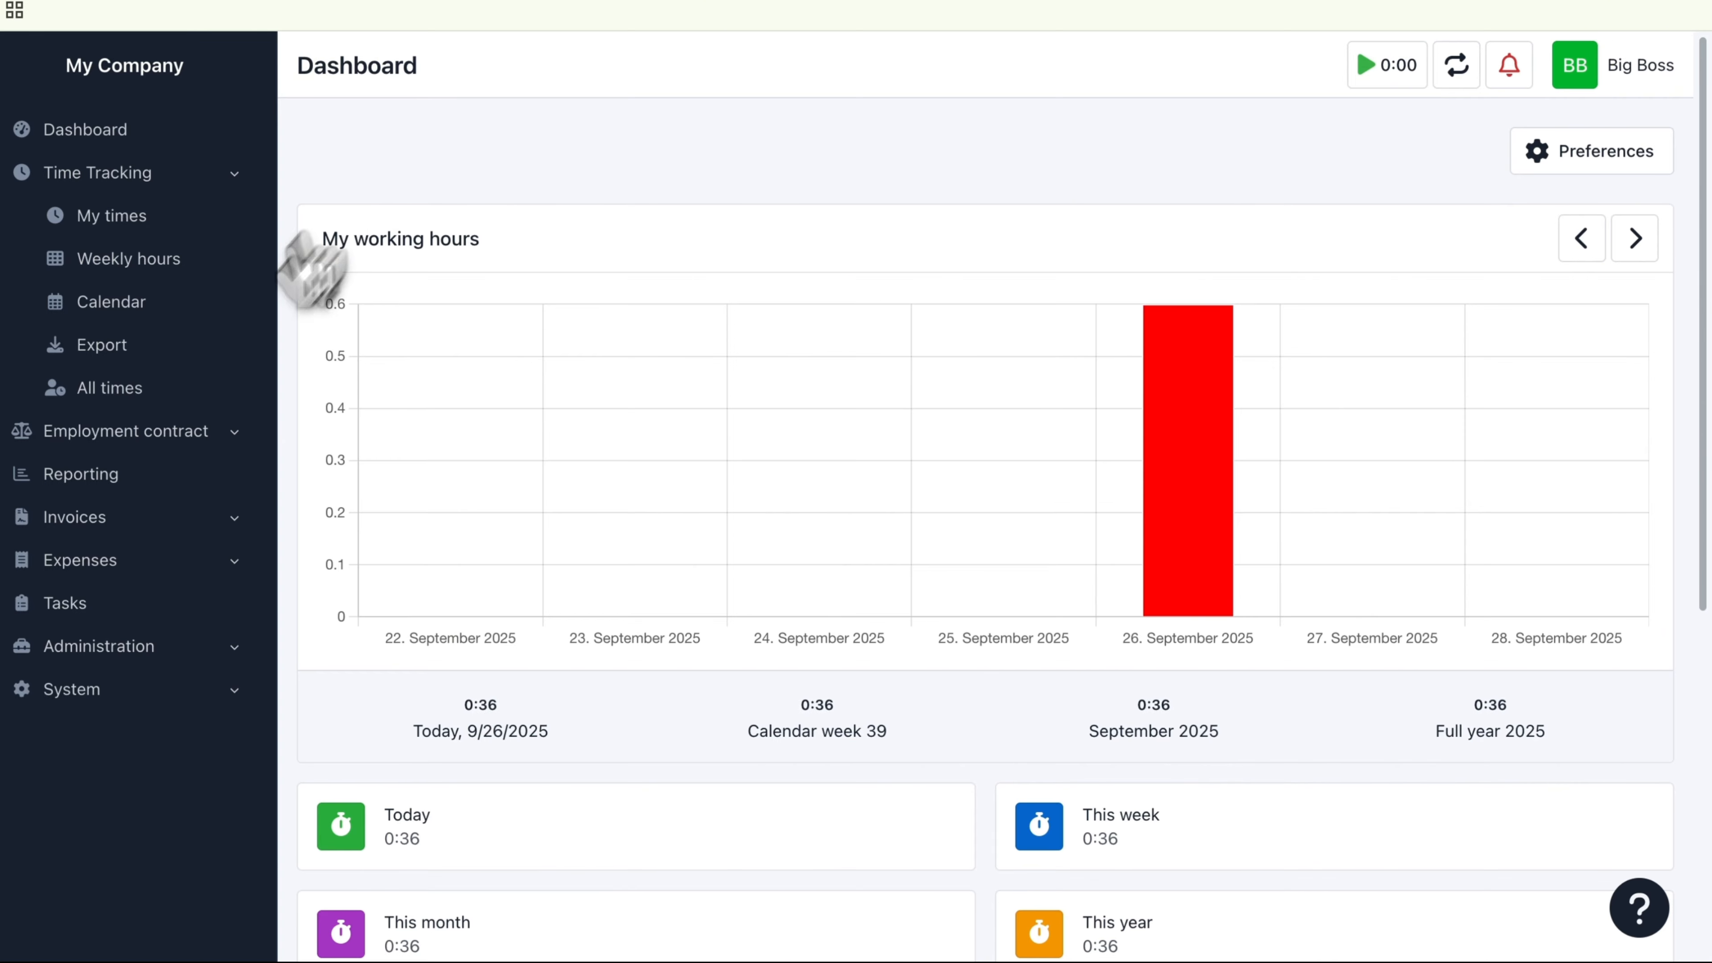
Step: Open the Time Tracking section of the system settings and examine its options for time entries and minute selection
click(191, 563)
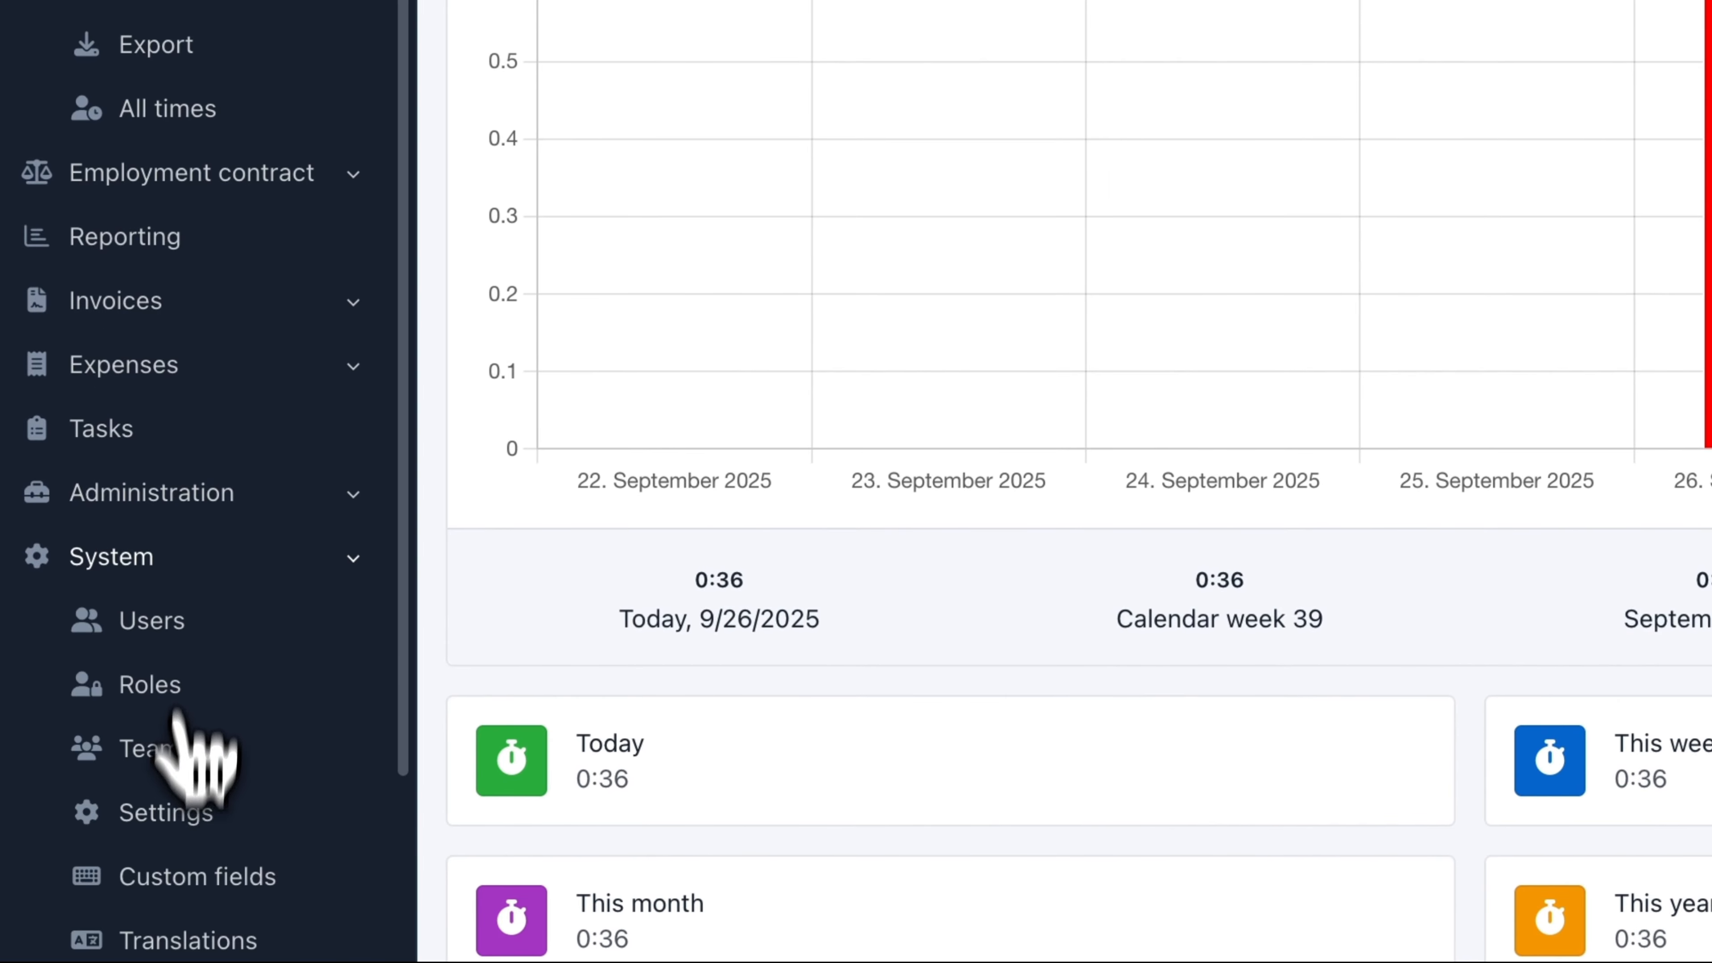
click(172, 820)
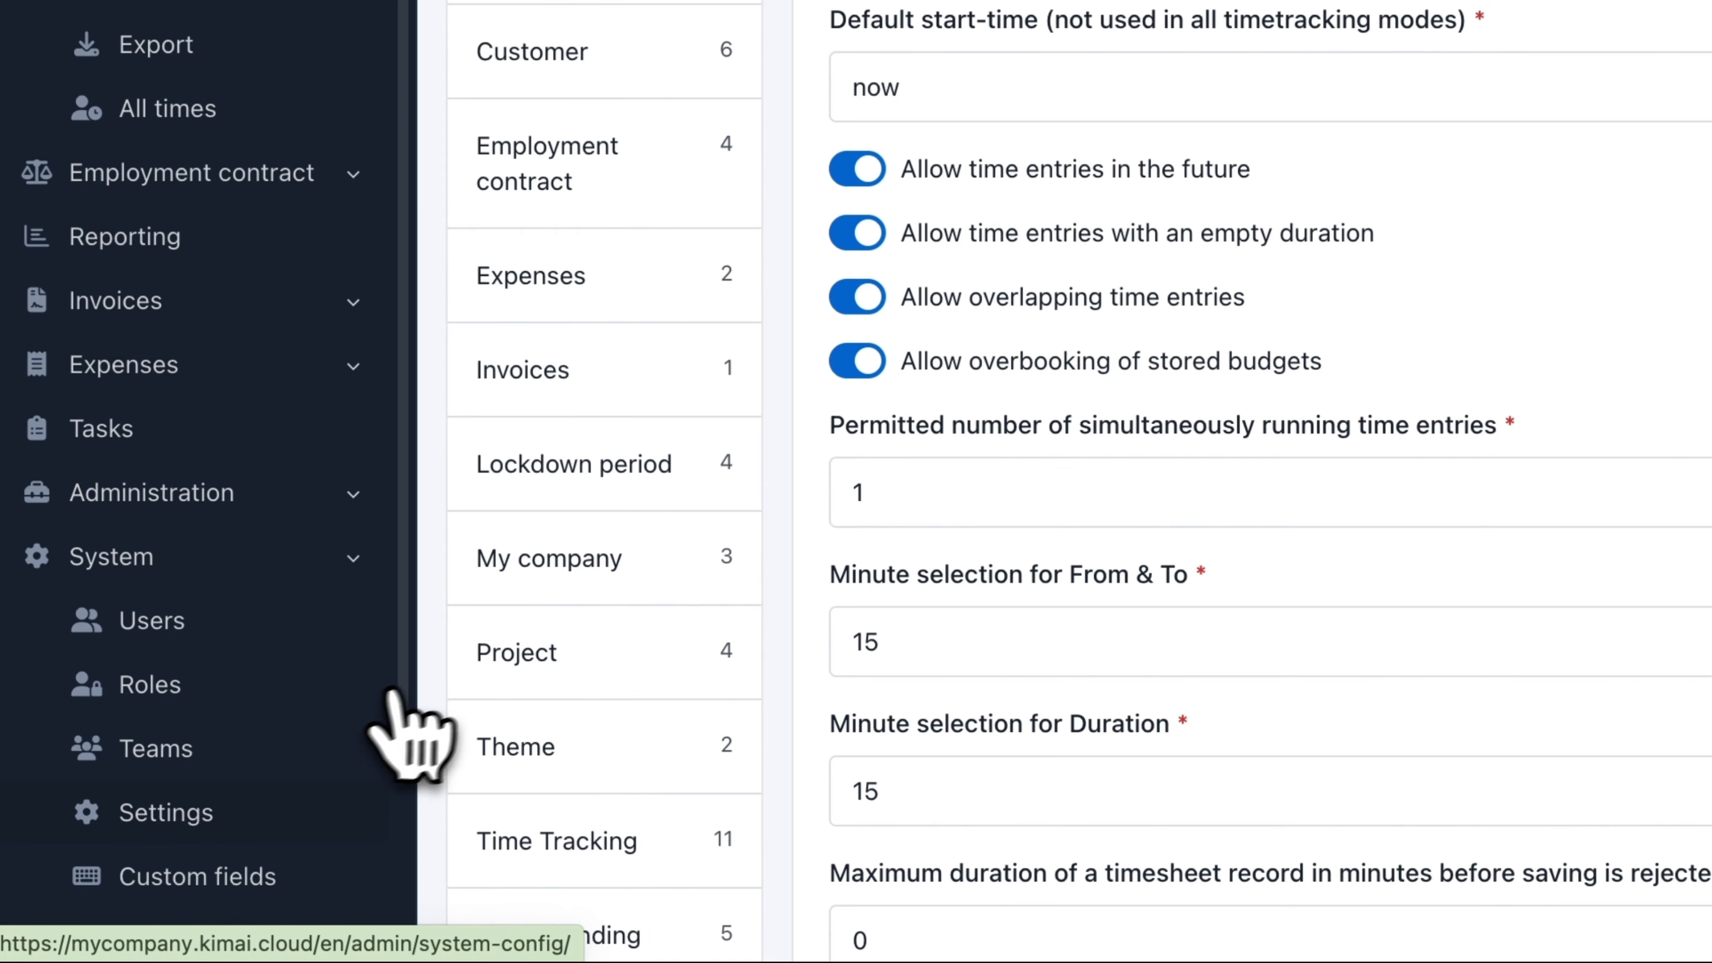
click(541, 830)
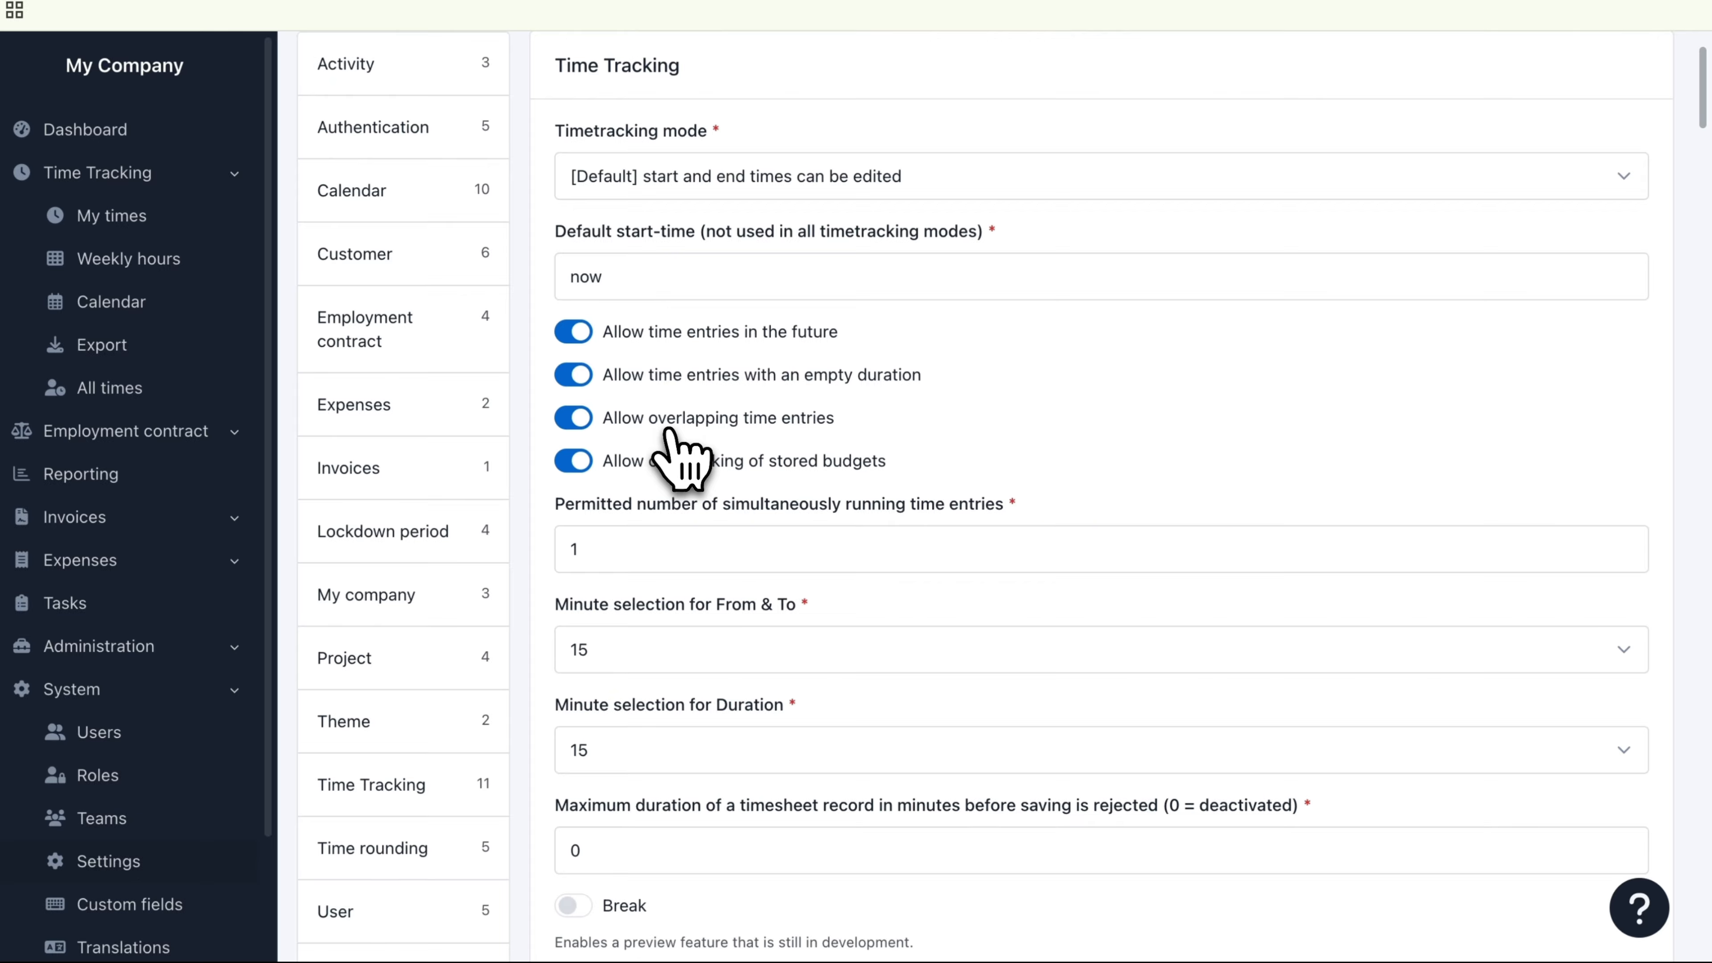
scroll(681, 459, down, 3)
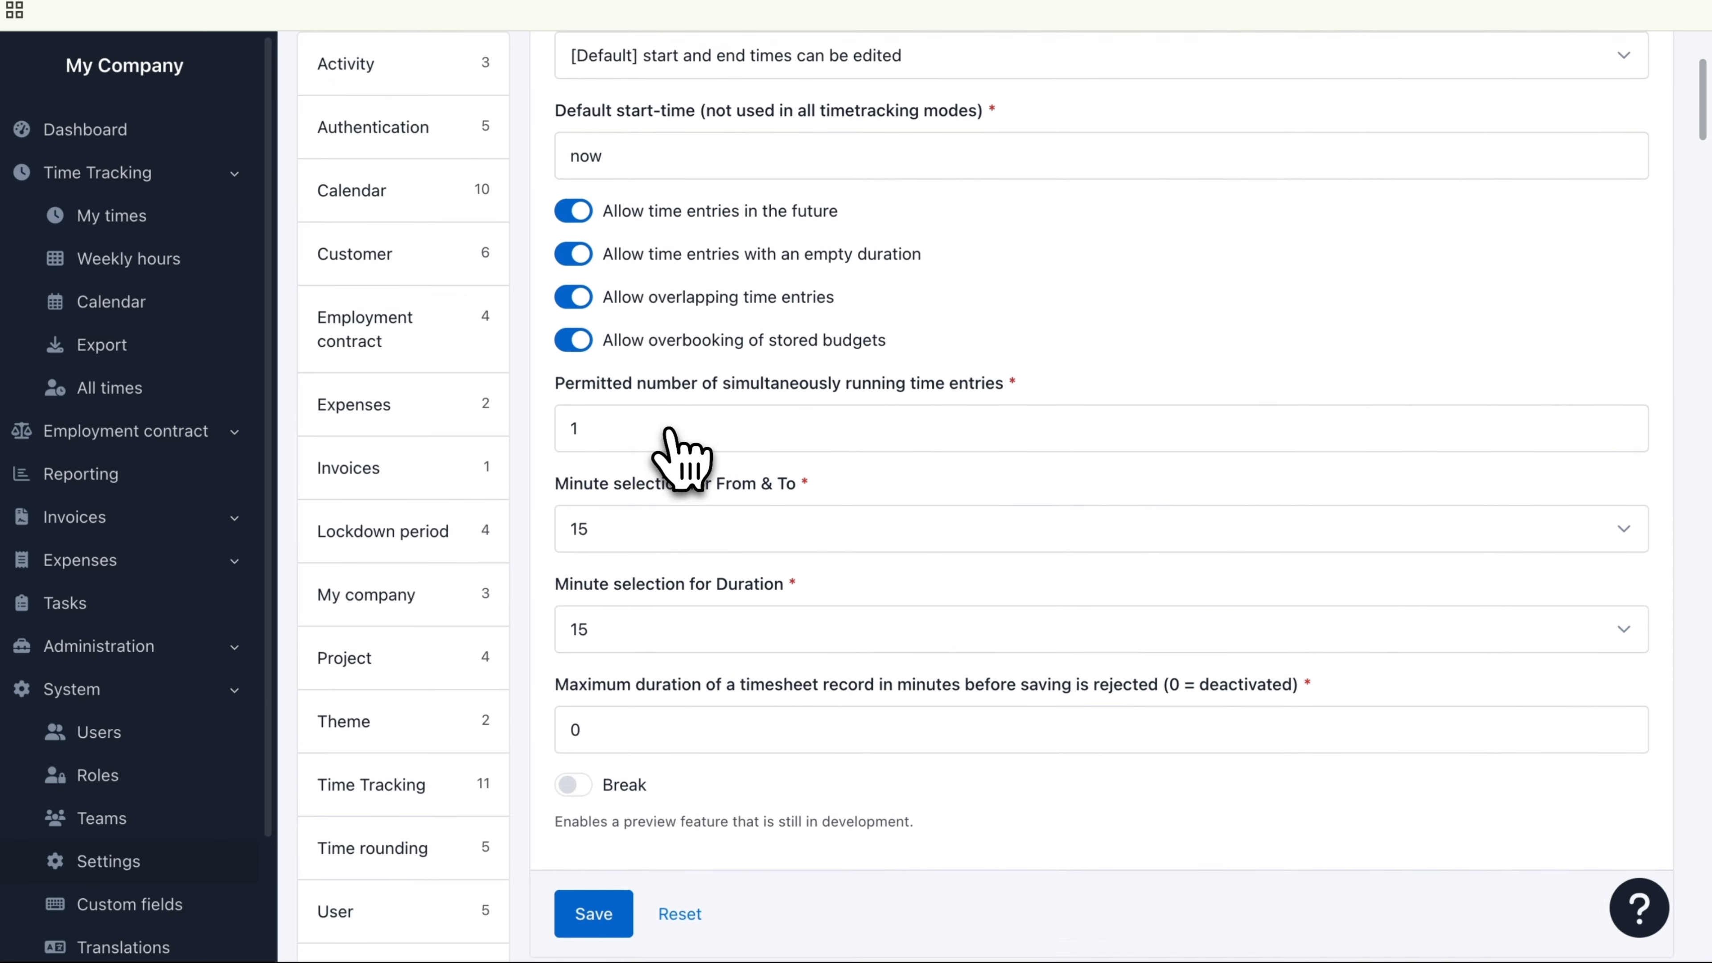
scroll(671, 431, down, 1)
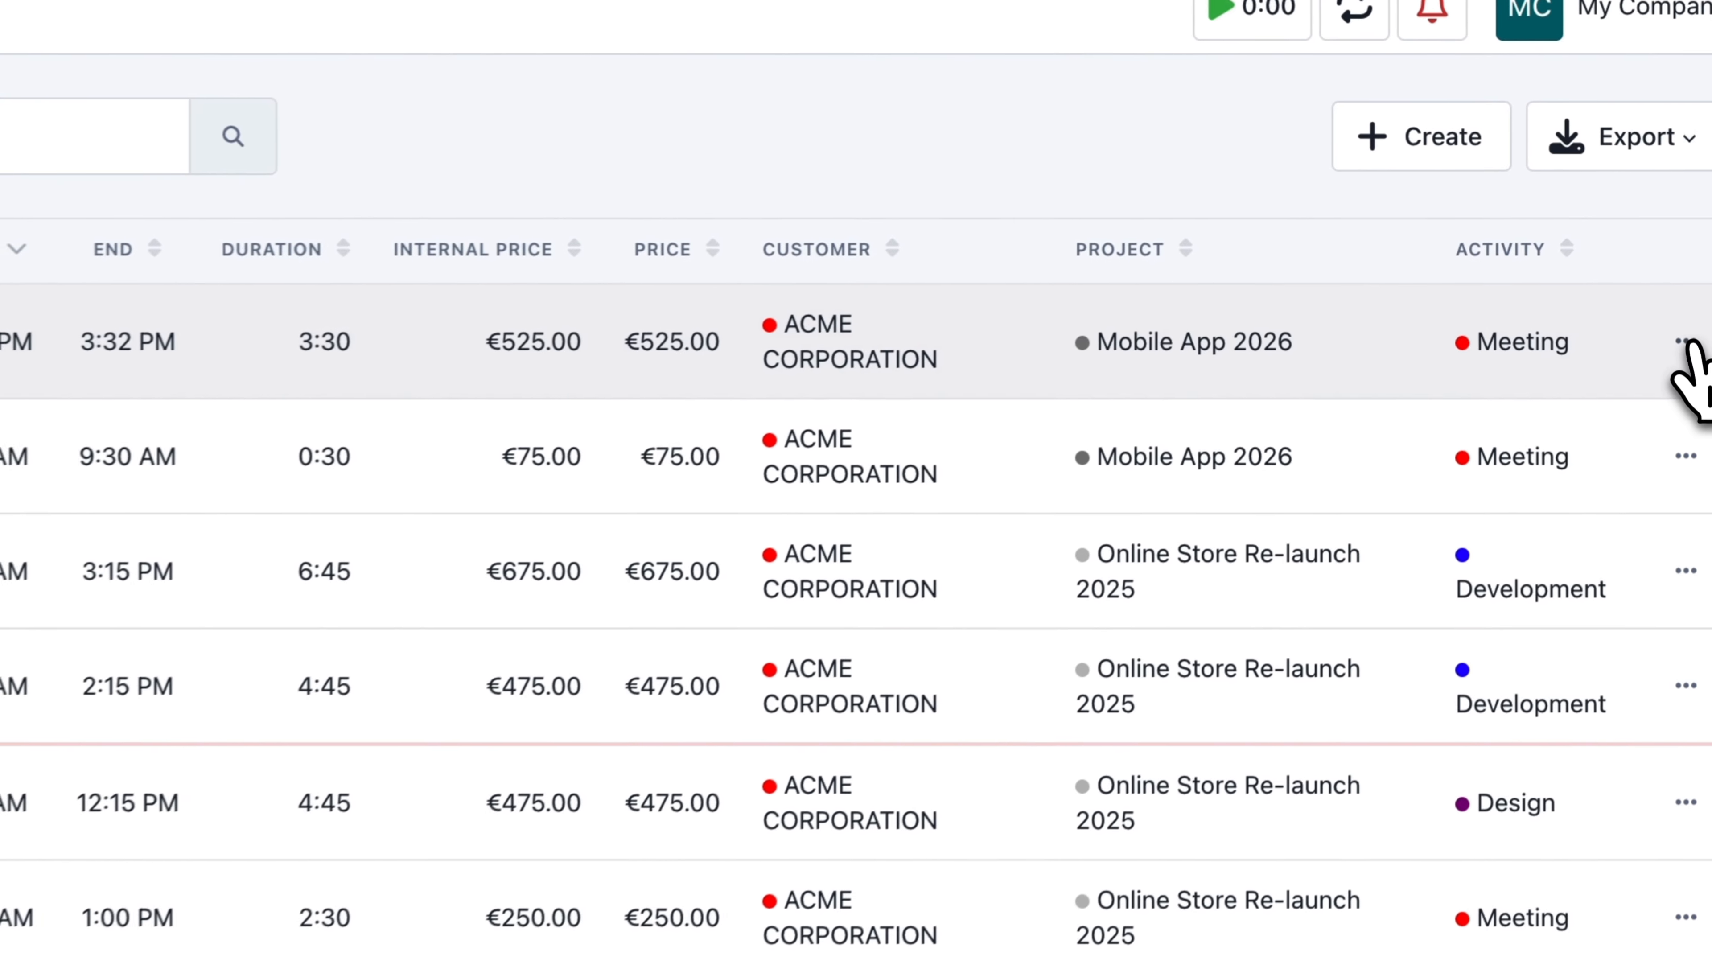
Step: Start the 9/26/2025 Mobile App 2026 Meeting record from 12:02 PM again
click(1703, 271)
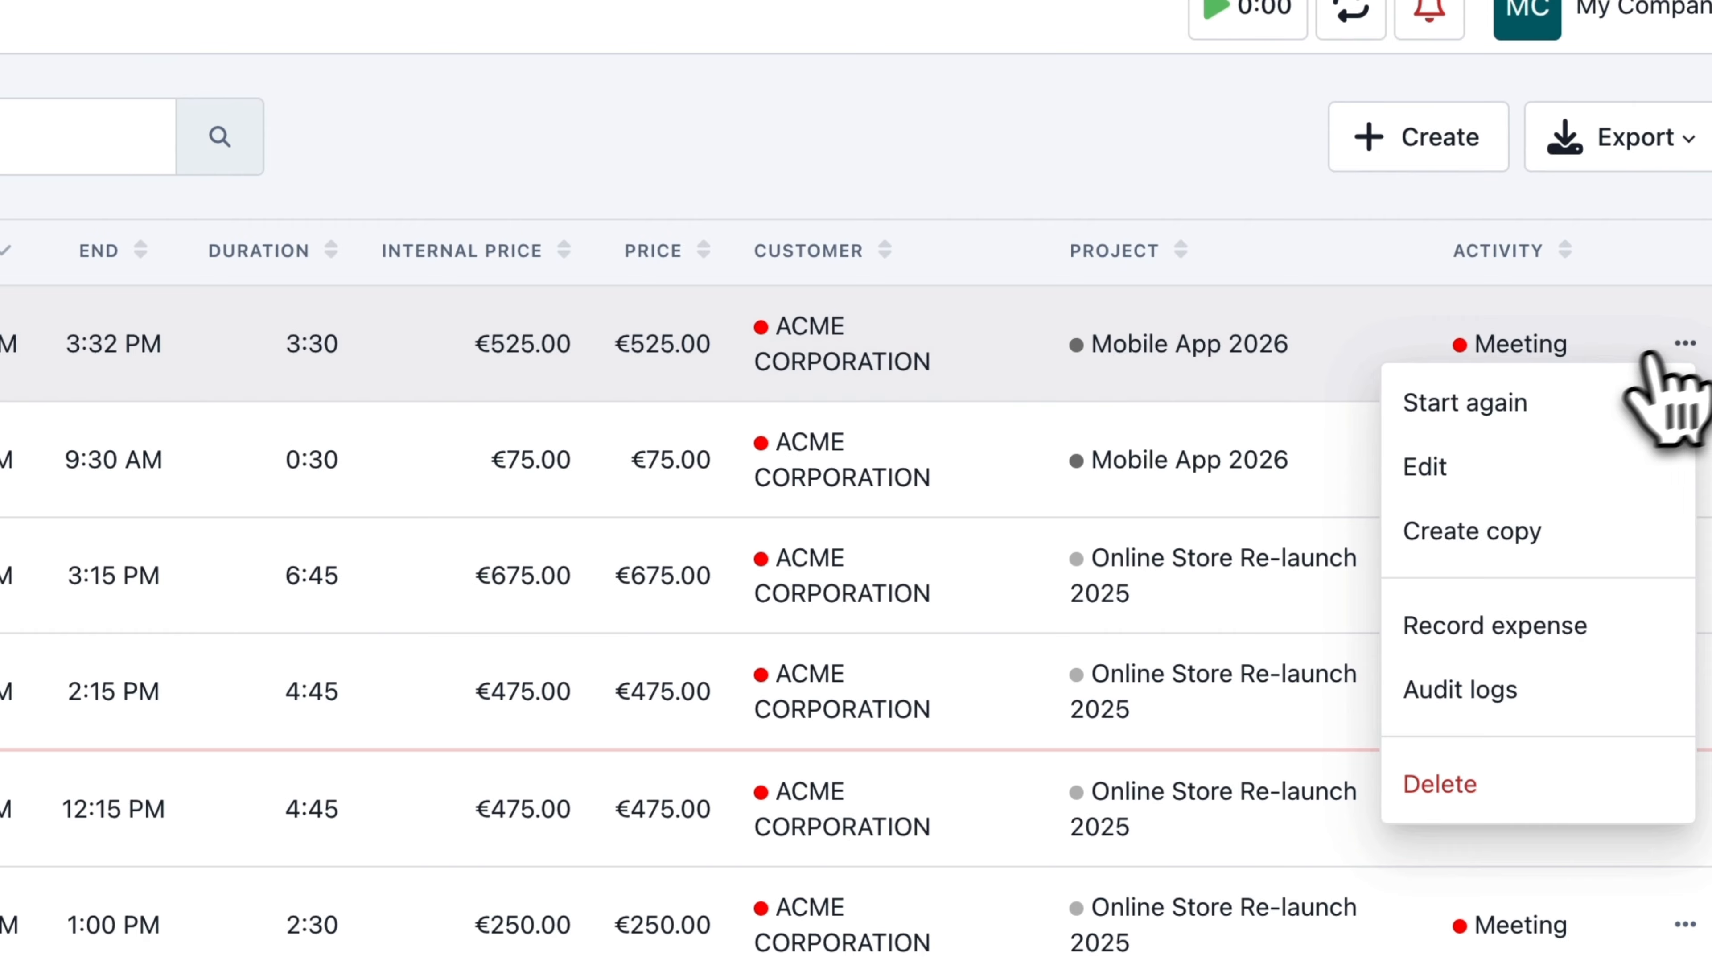
click(1536, 404)
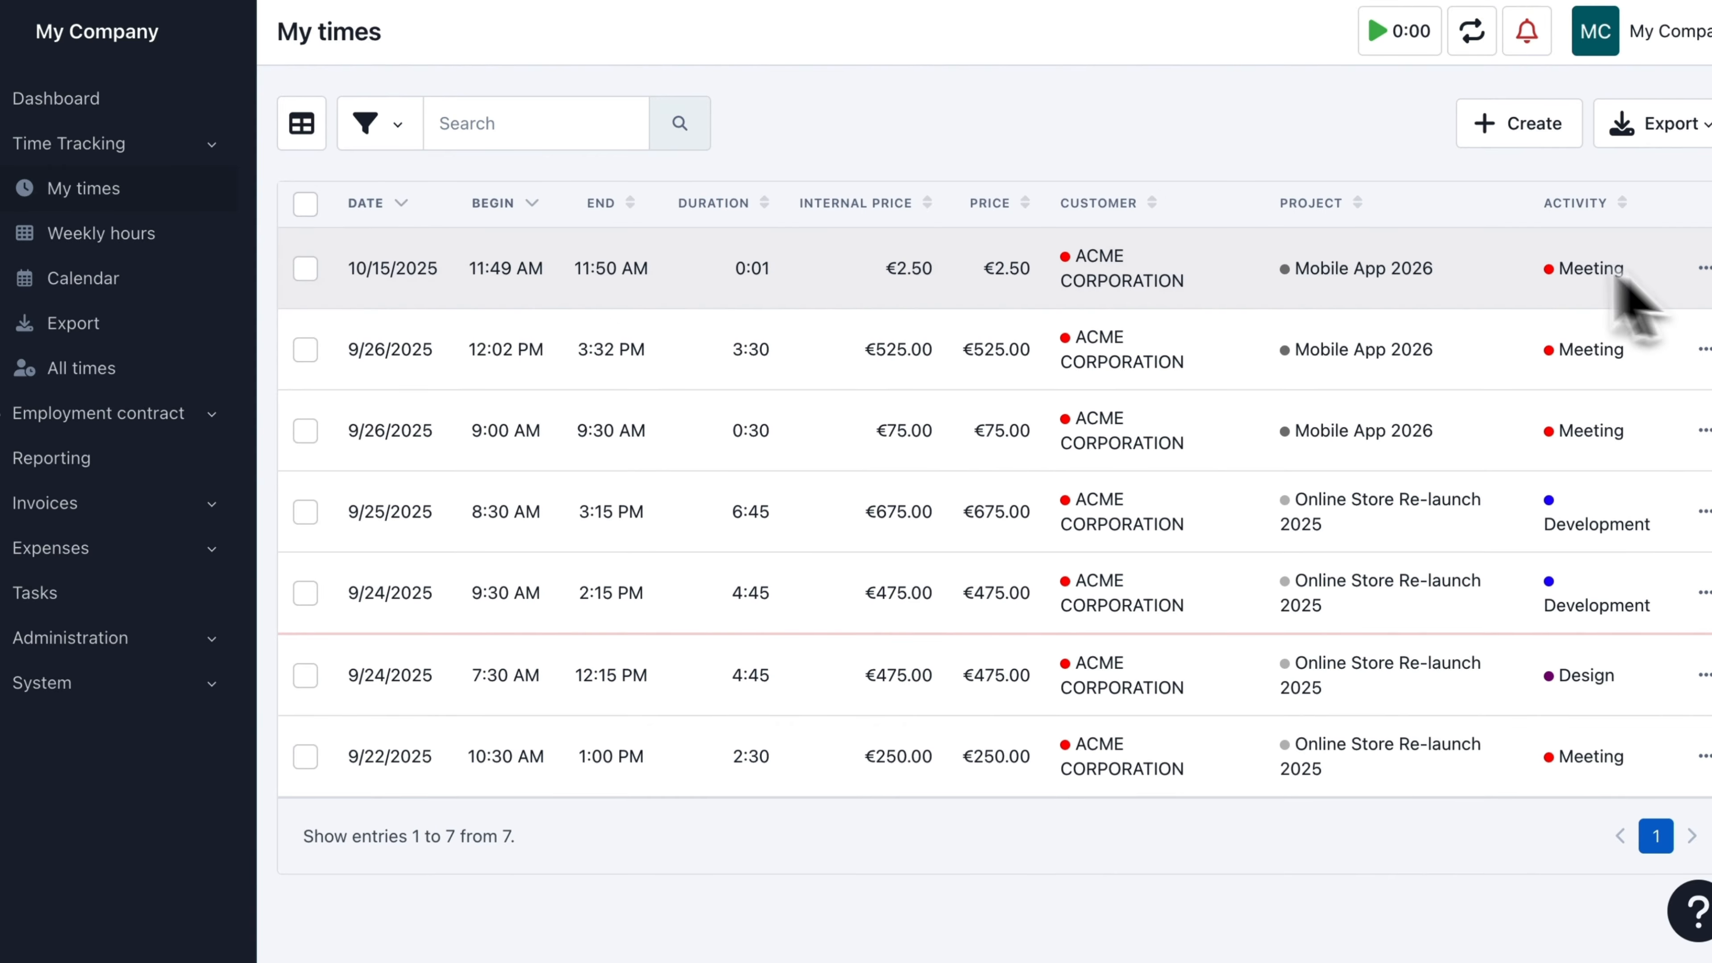
Step: In the weekly hours, enter 2:00 for Mobile App 2026 Meeting on Monday 13 October, add a blank row and save
click(193, 242)
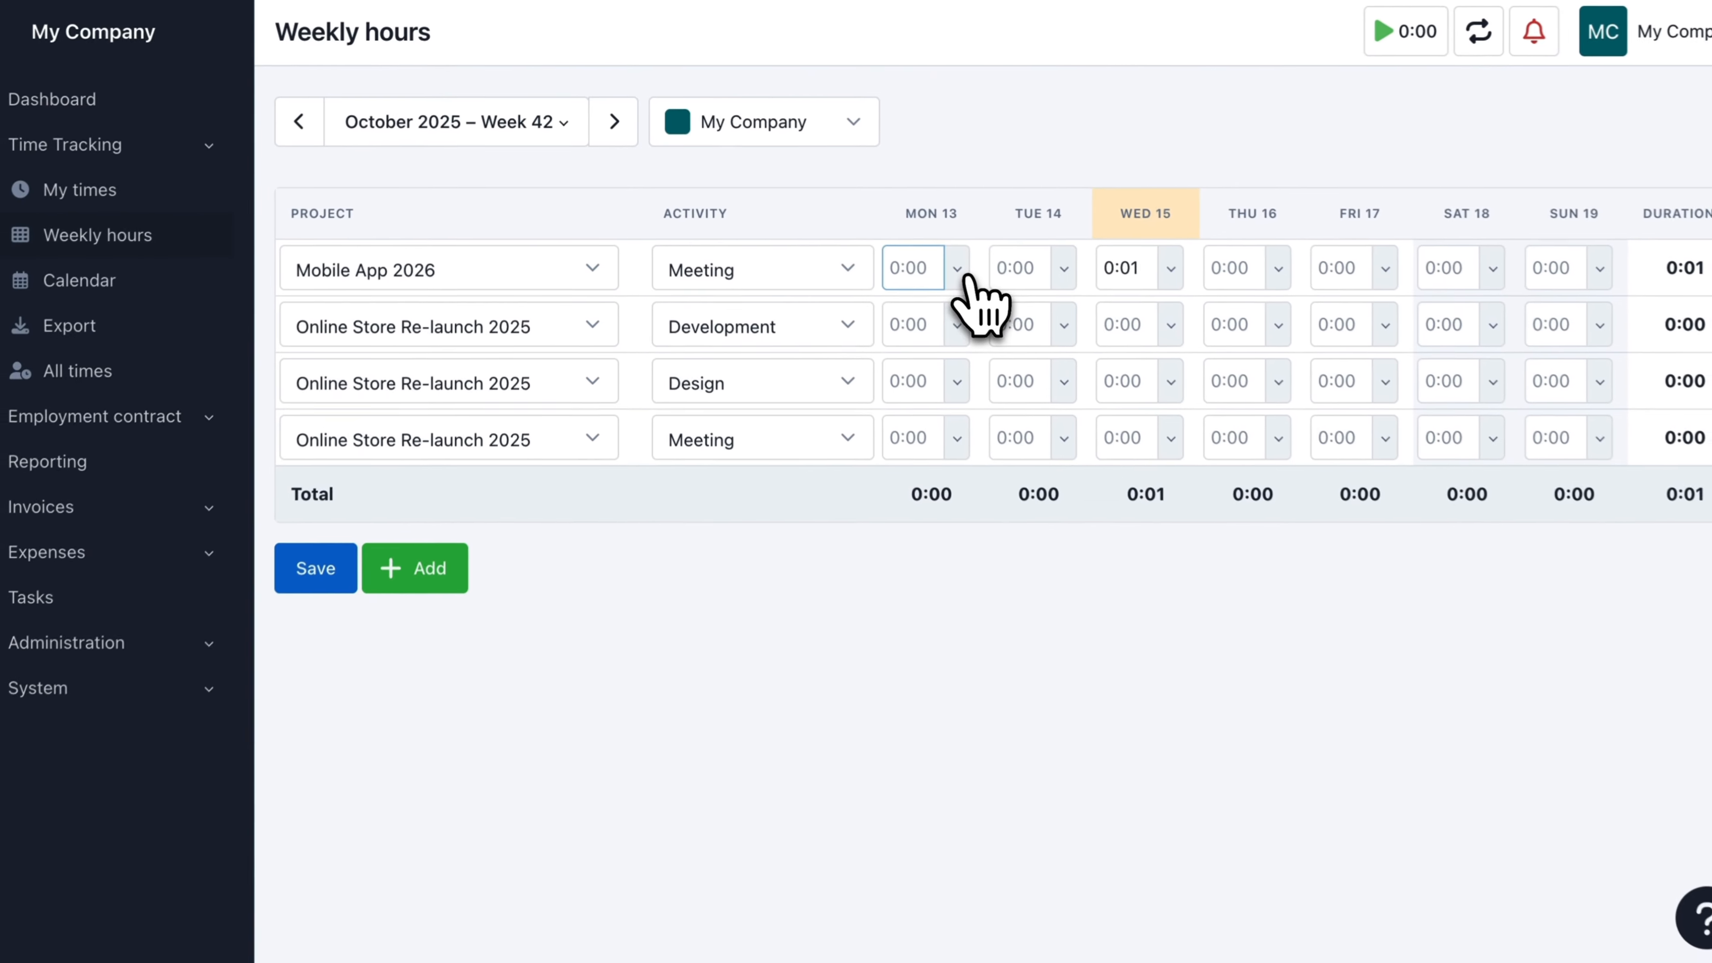
click(1112, 382)
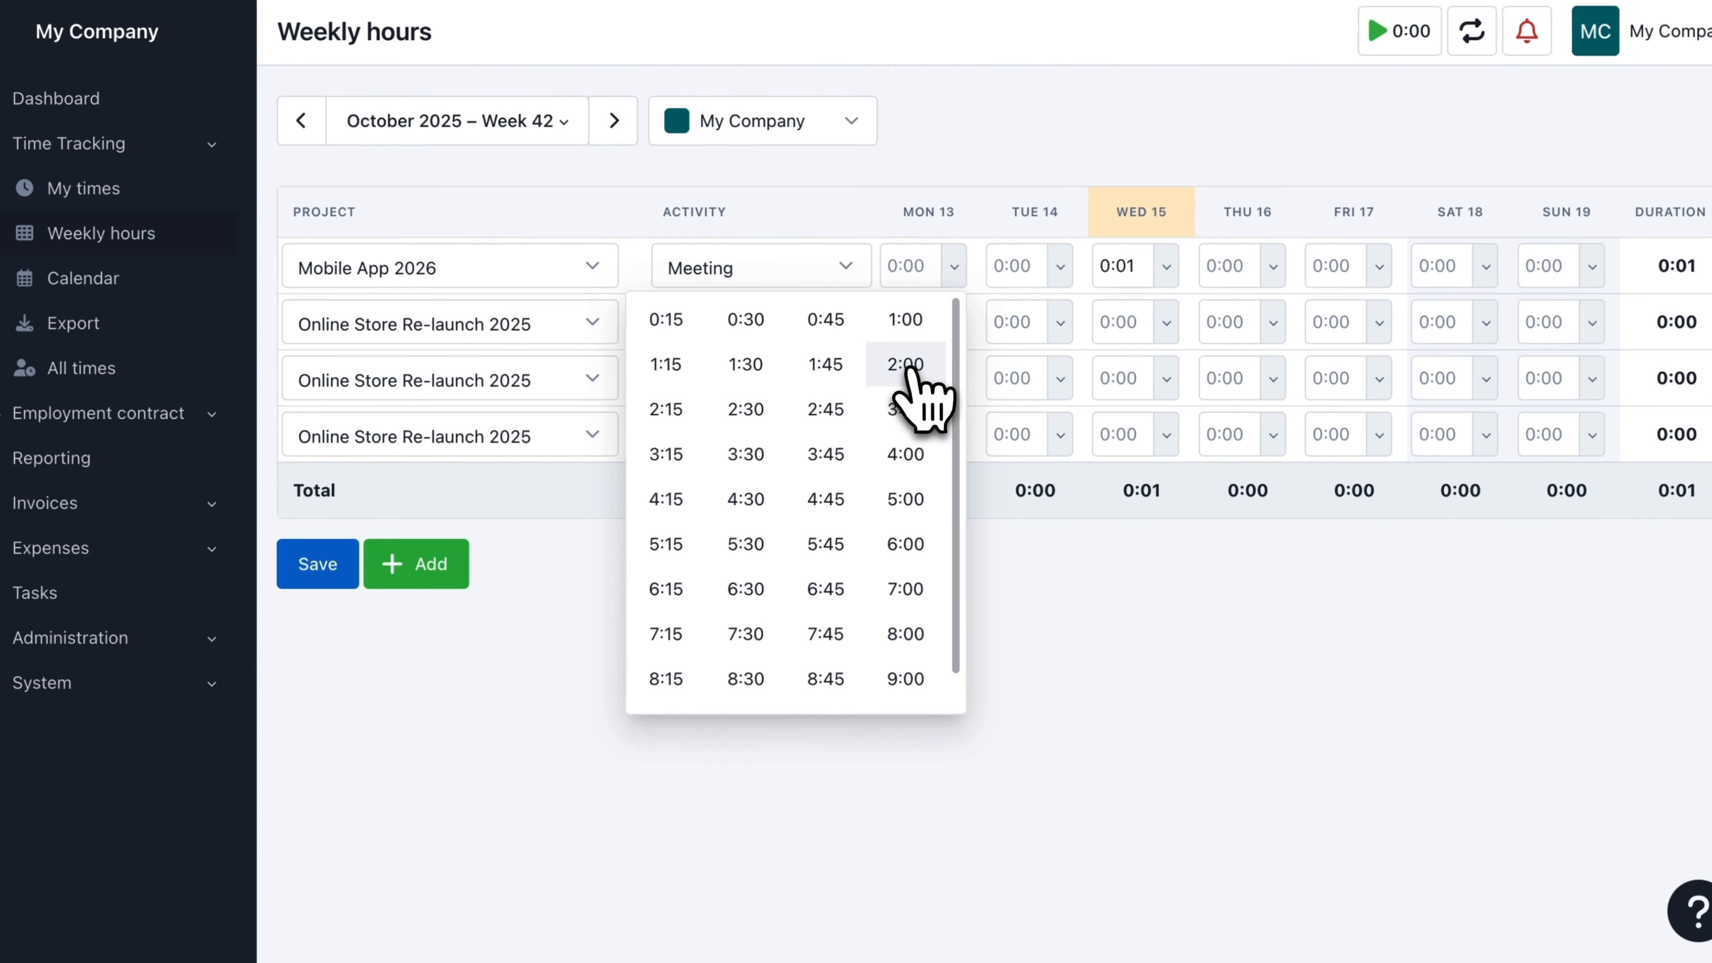
click(906, 366)
click(435, 572)
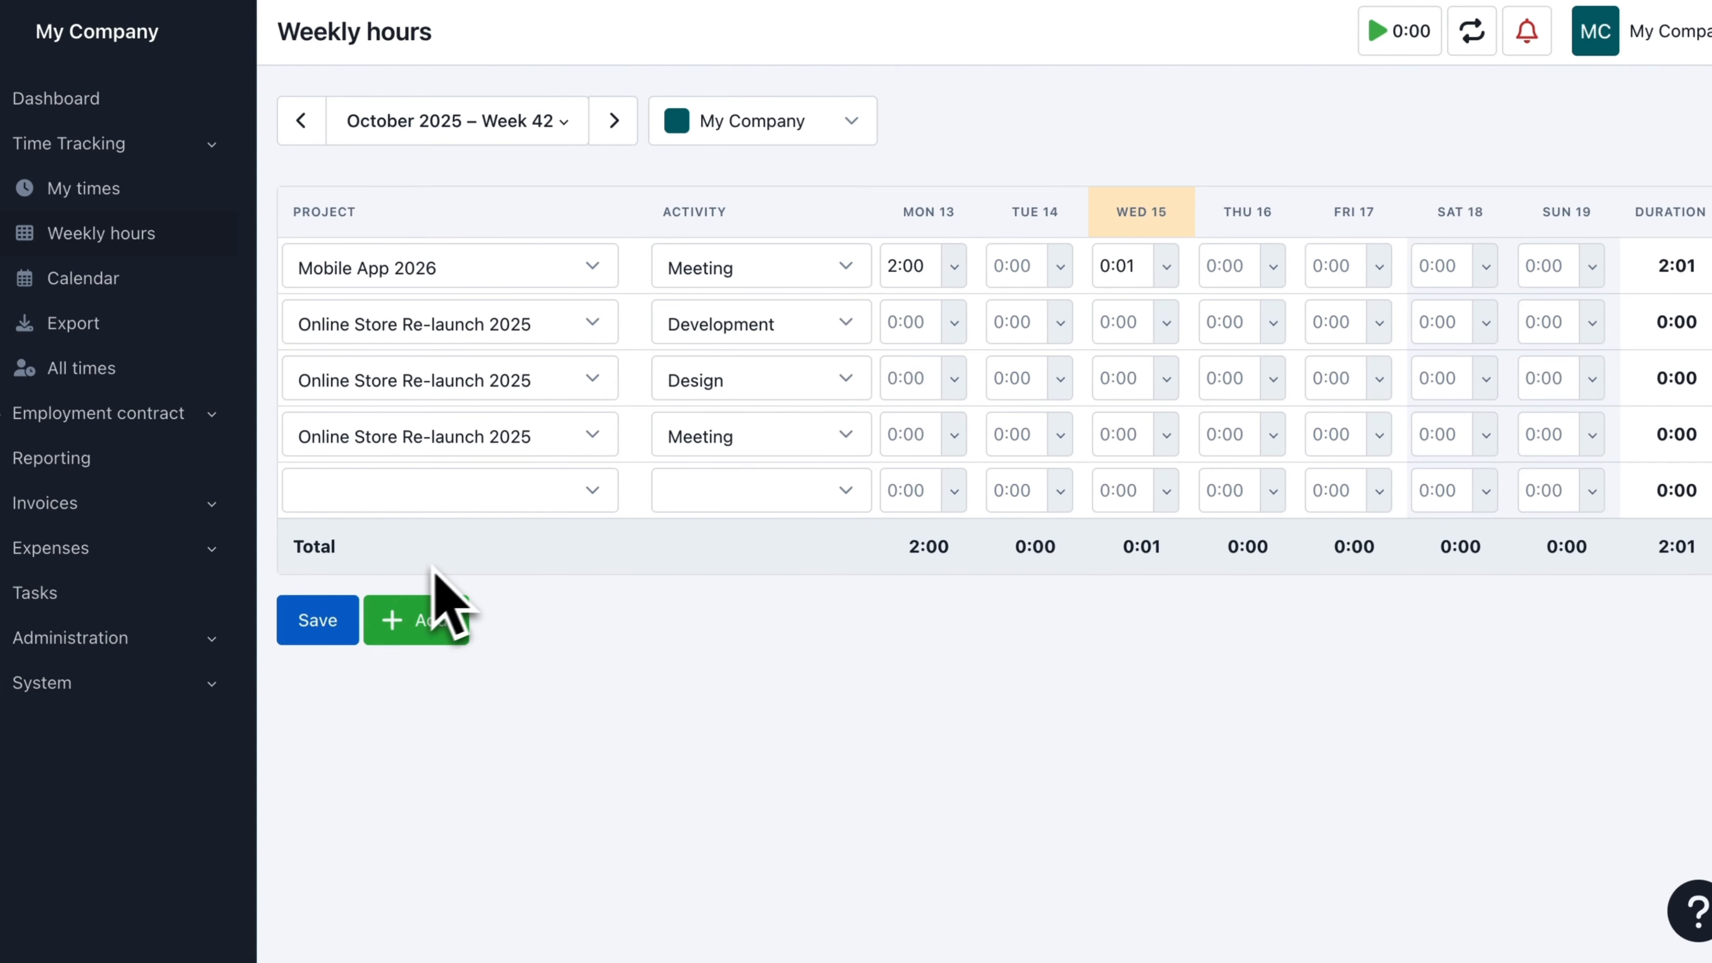
click(308, 622)
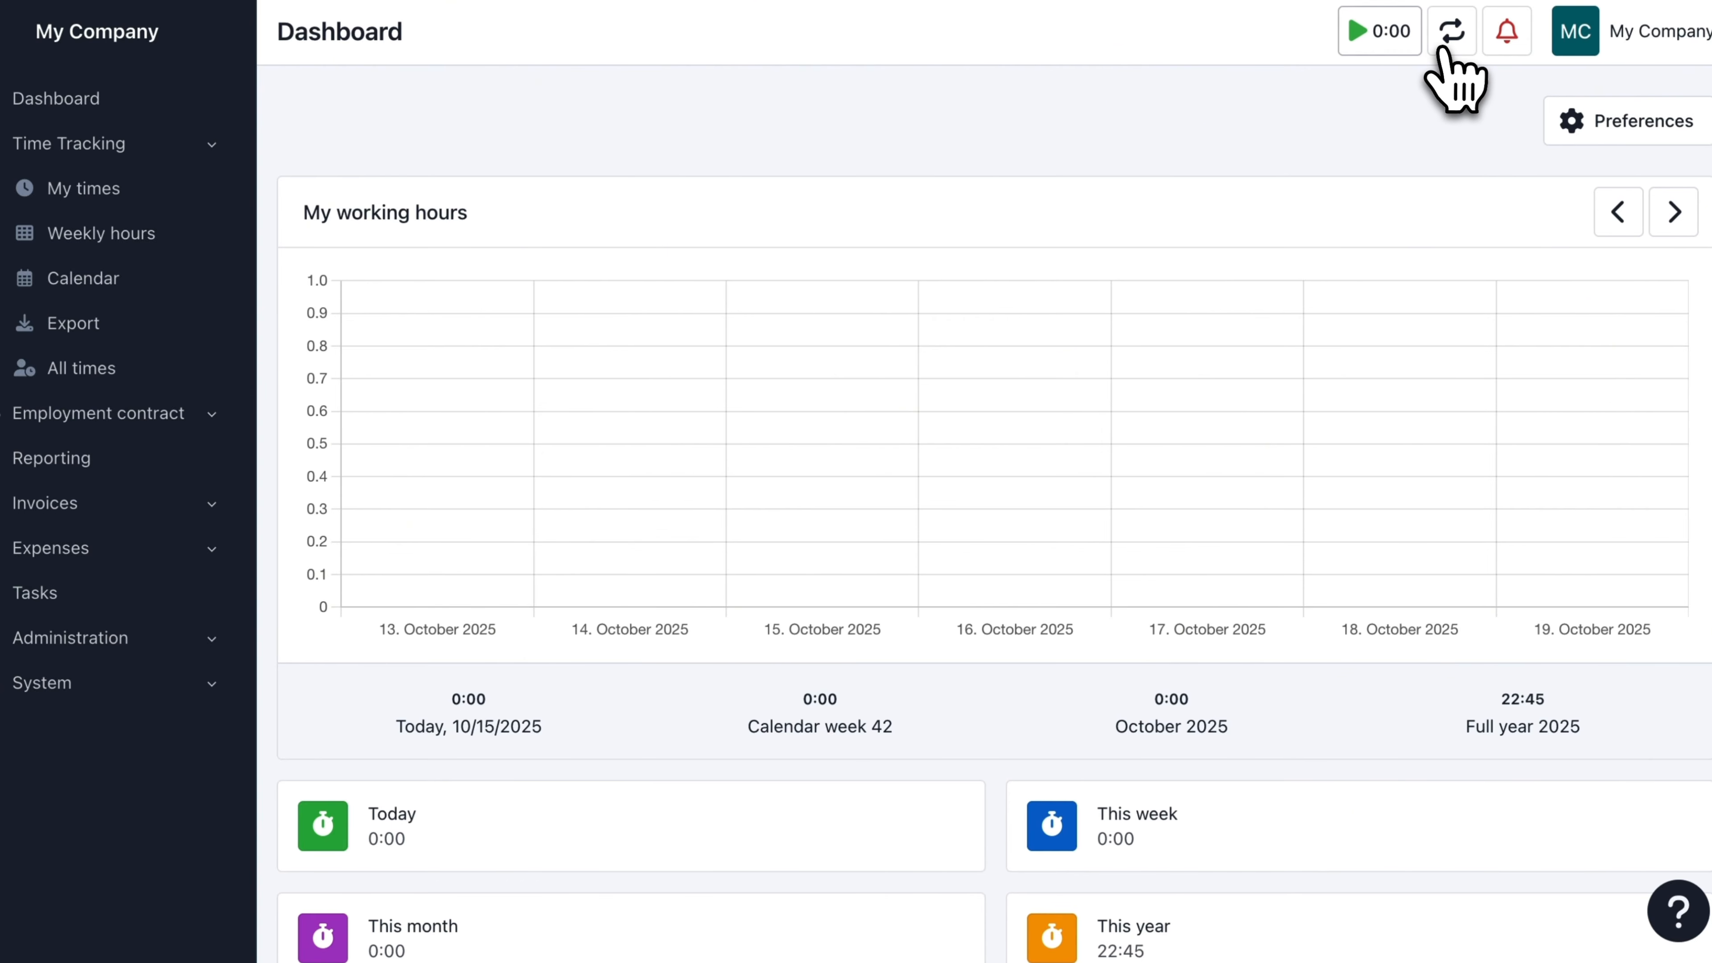
Step: Mark the Online Store Re-launch 2025 Meeting as a favorite among the last activities, and reopen the restart list
click(1451, 32)
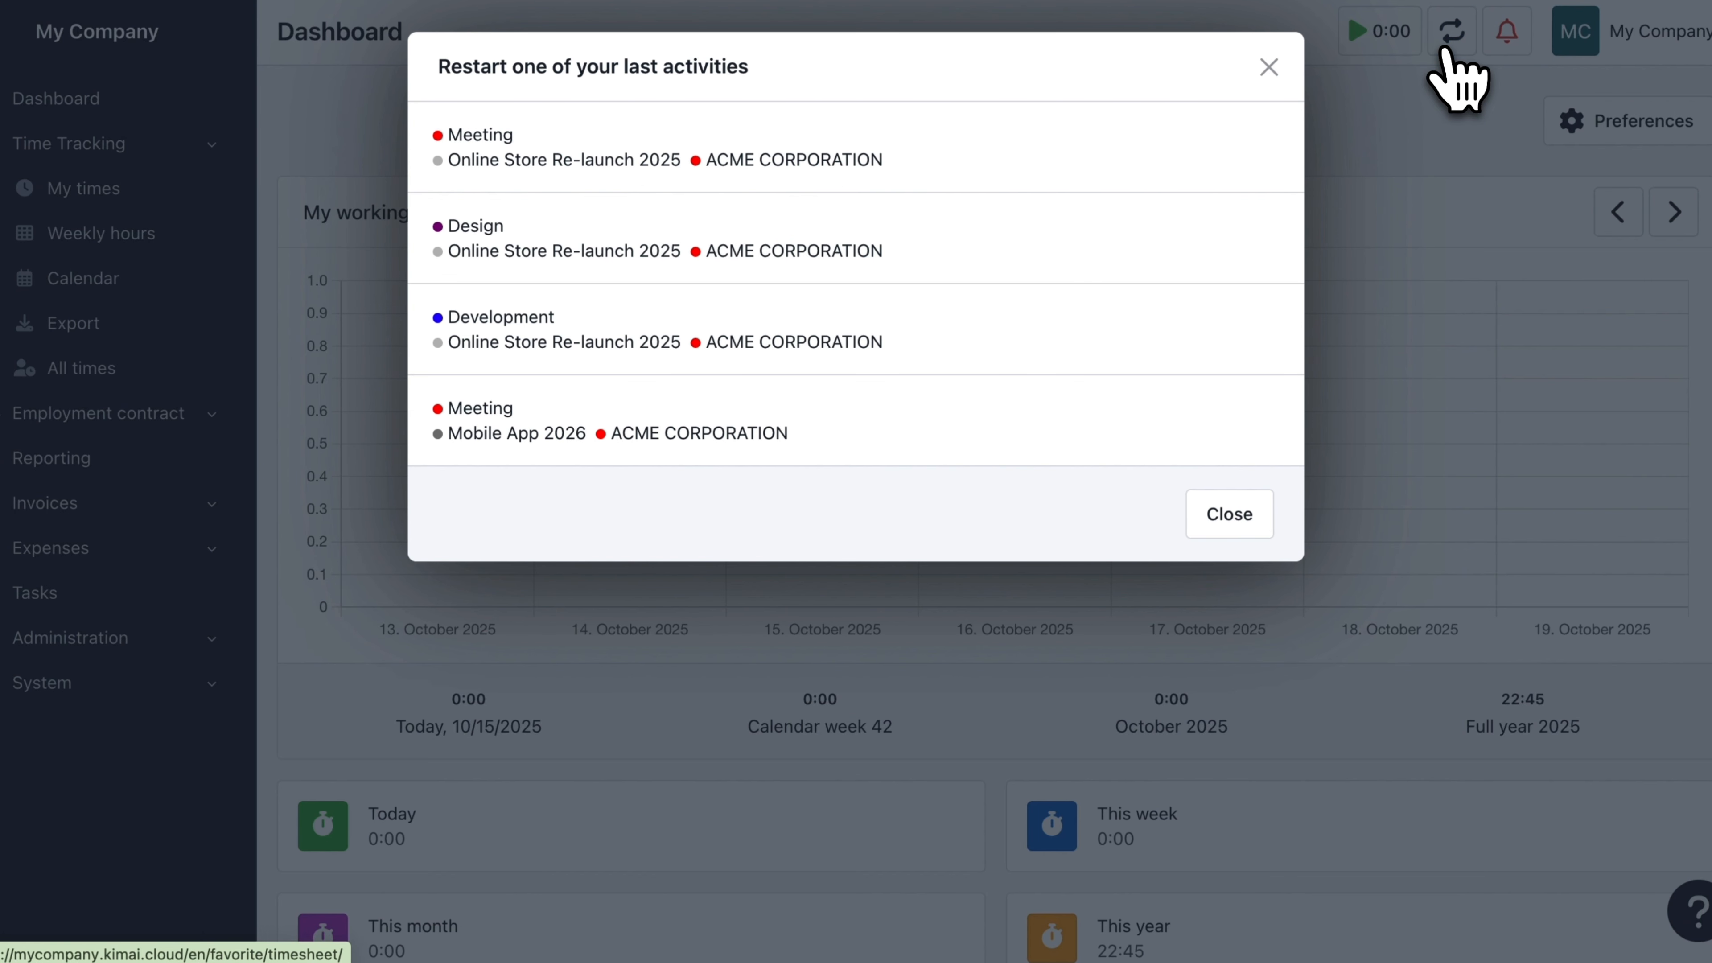
mouse_move(1190, 155)
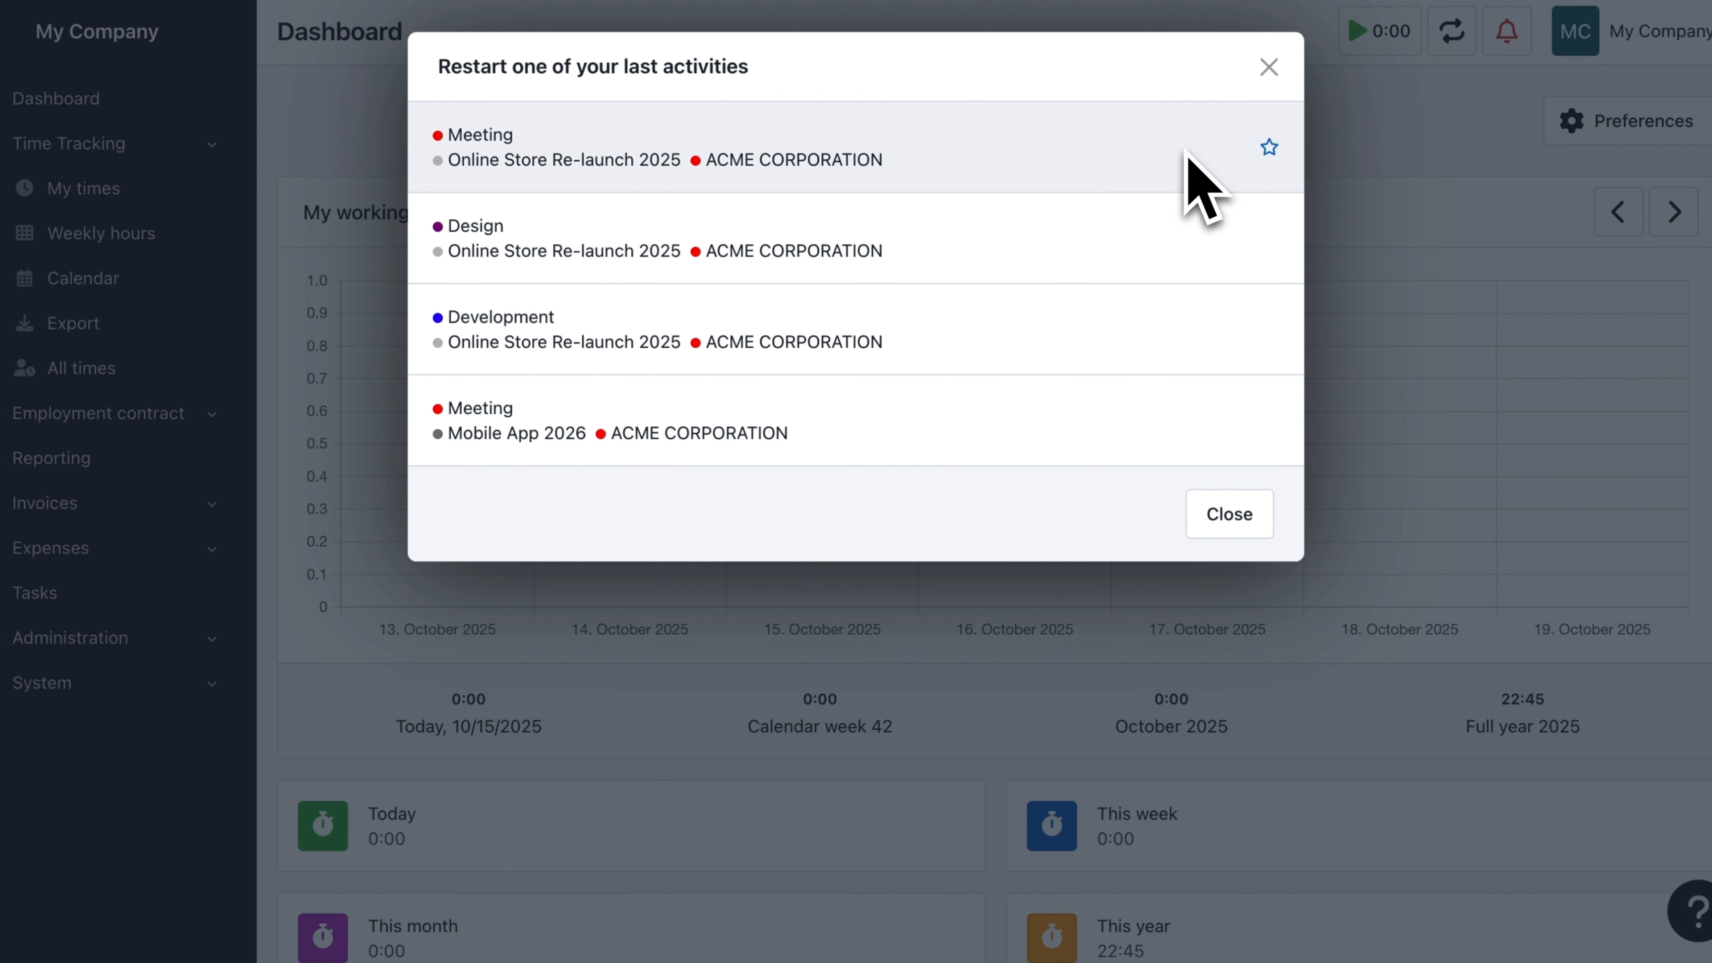
click(1269, 147)
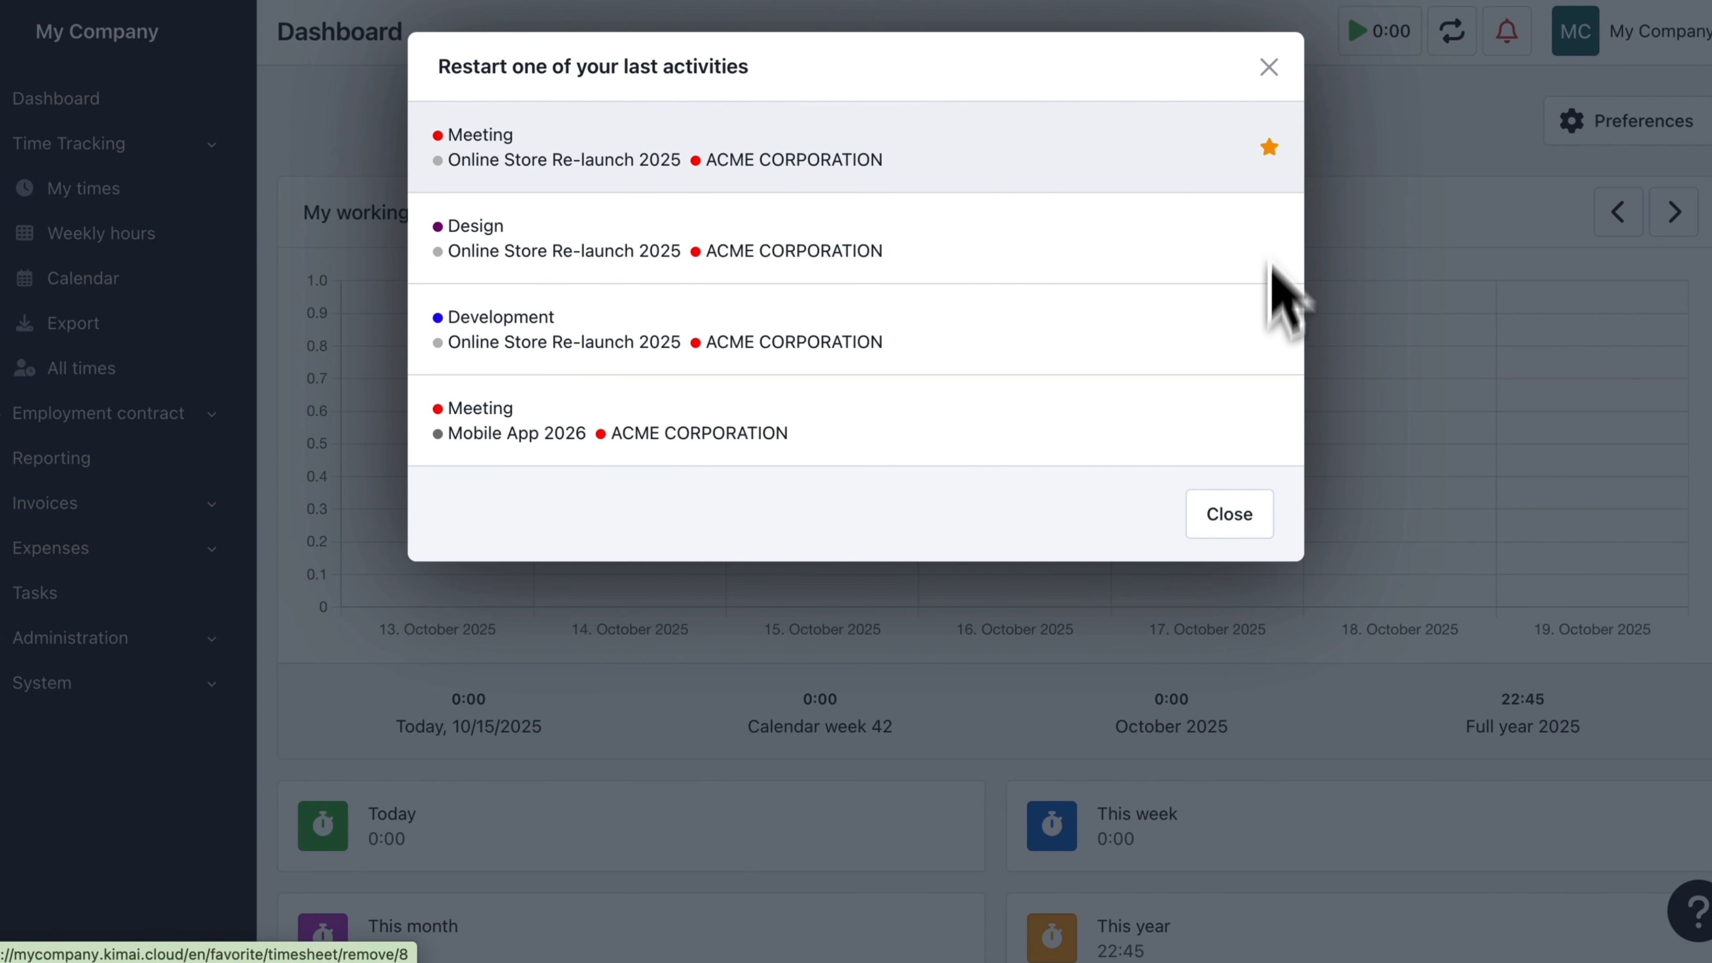
click(1228, 520)
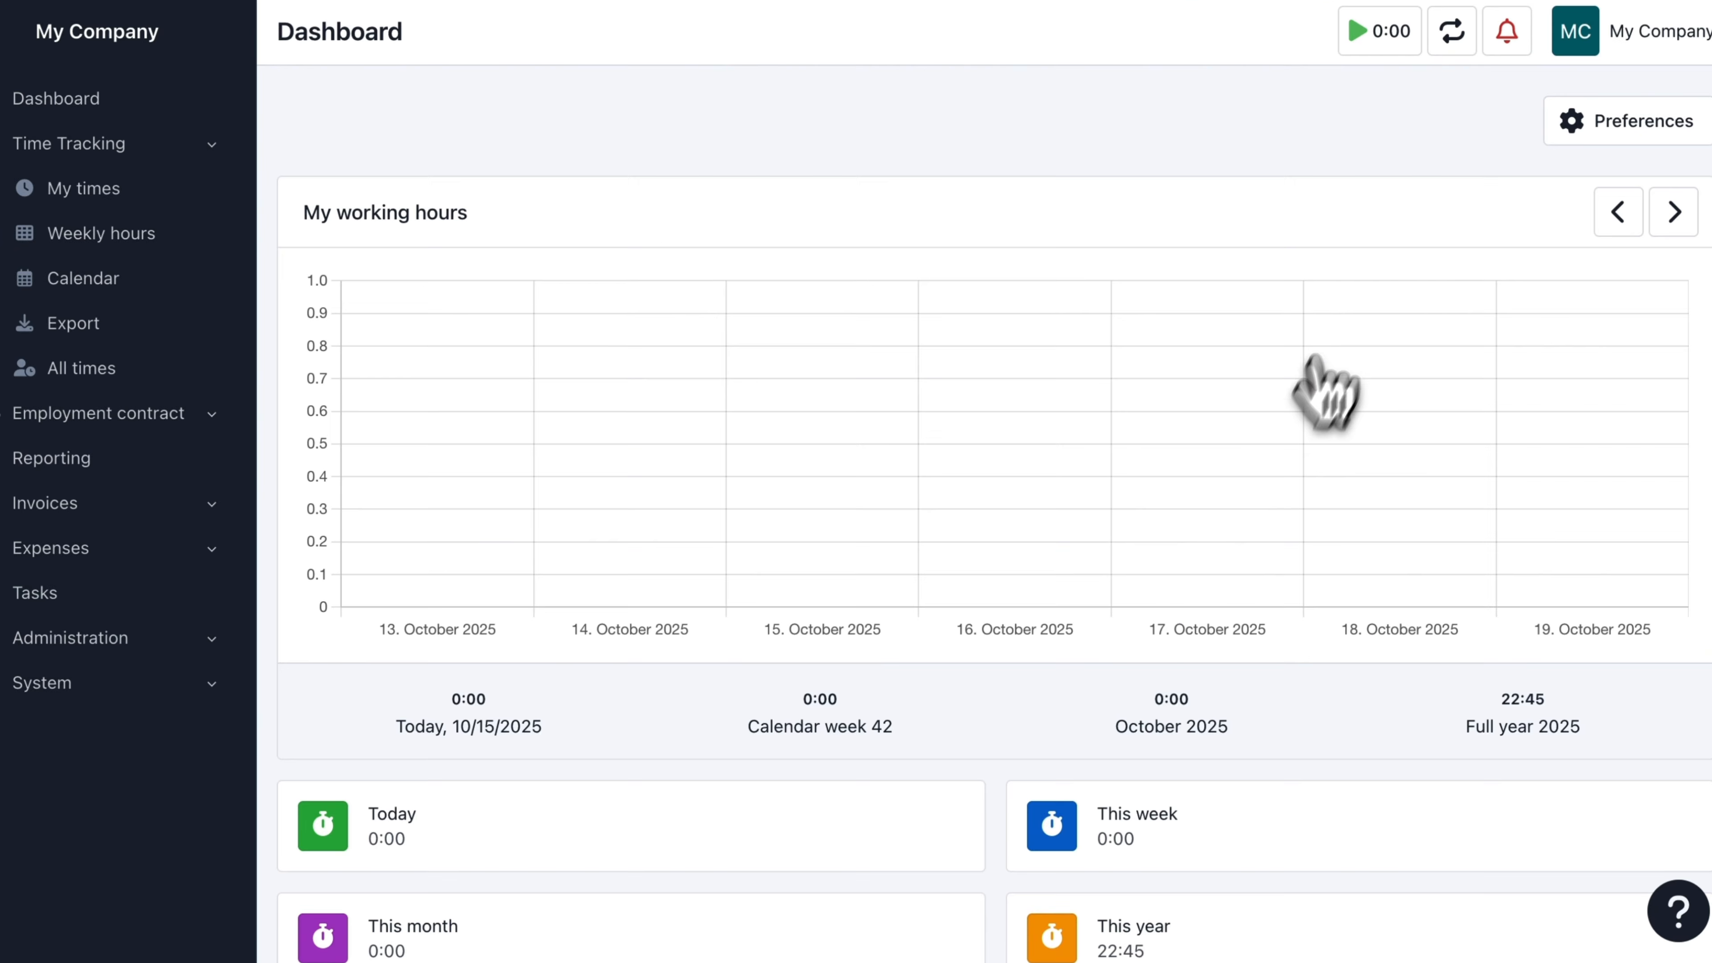
click(1445, 56)
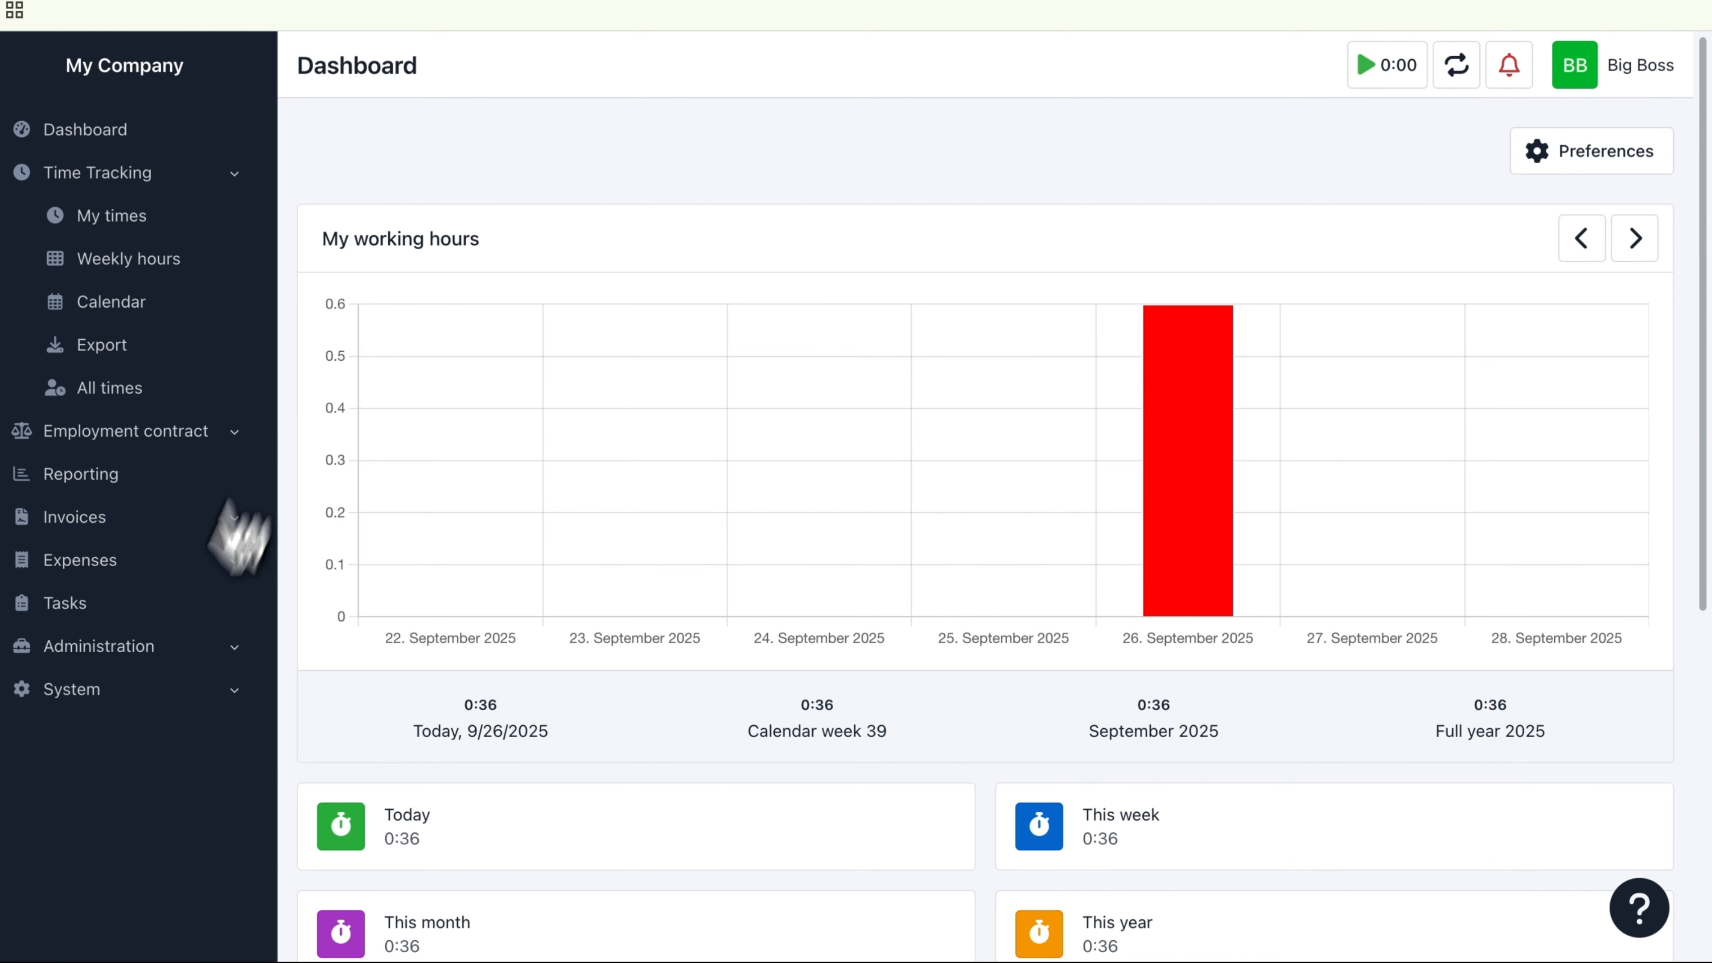
Step: Create a visible tag named Tag 1 with the color Brown in the tag administration
click(169, 649)
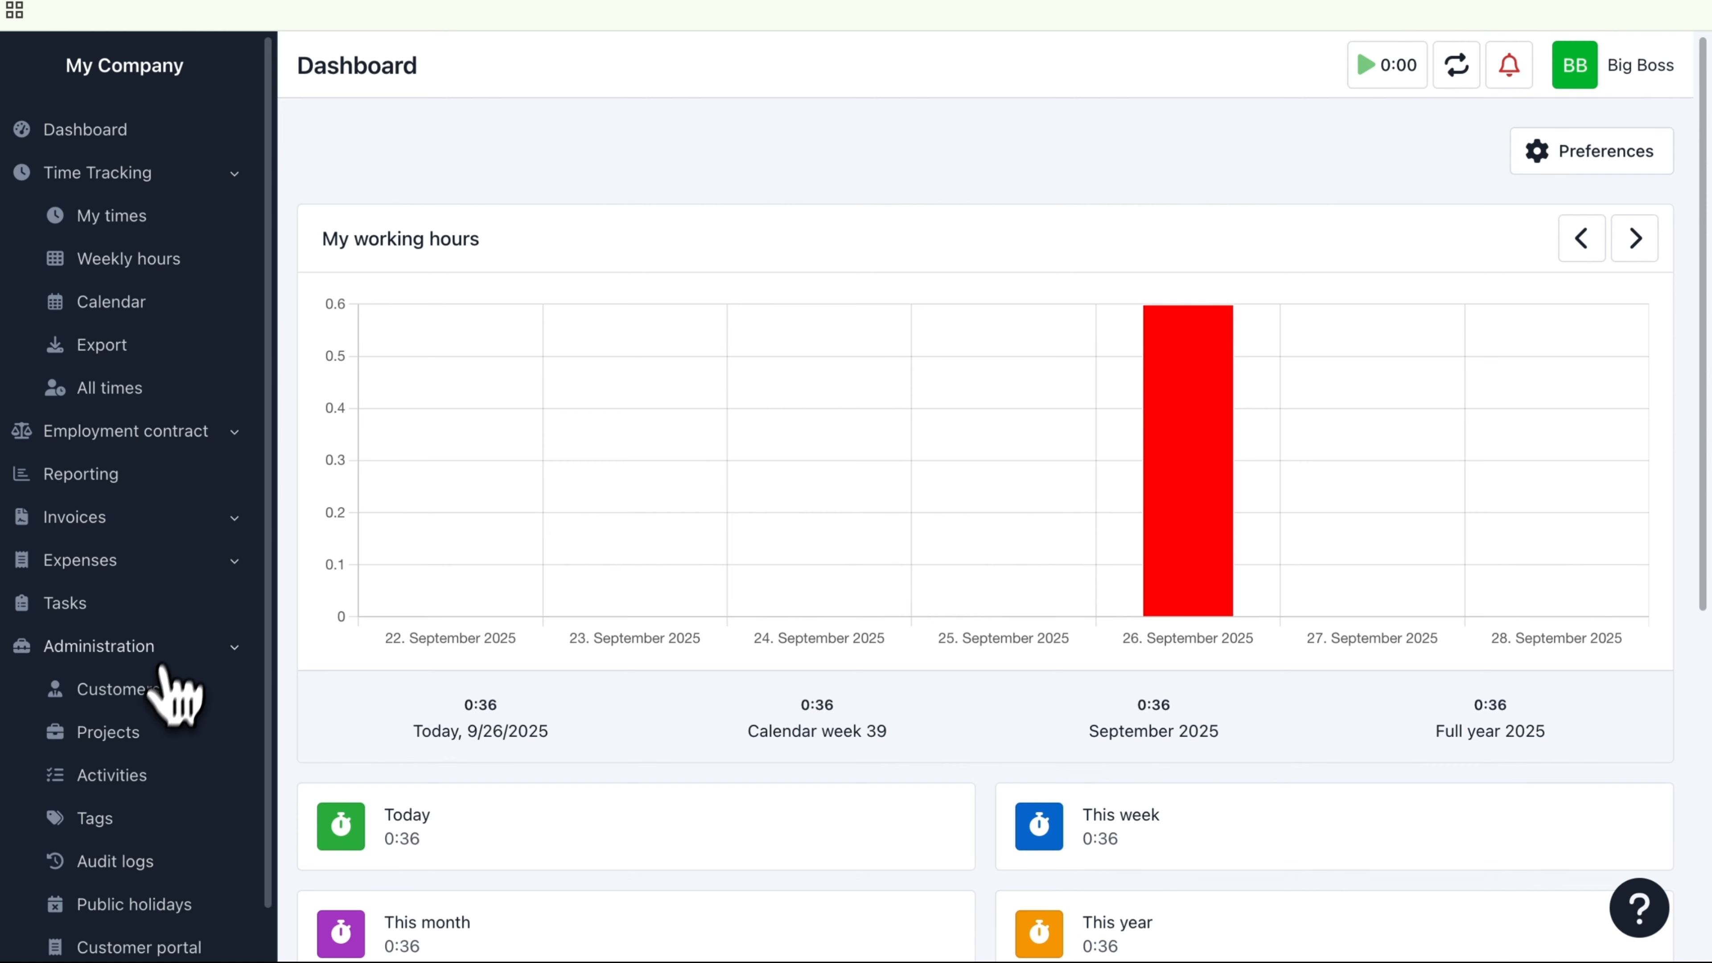
click(116, 826)
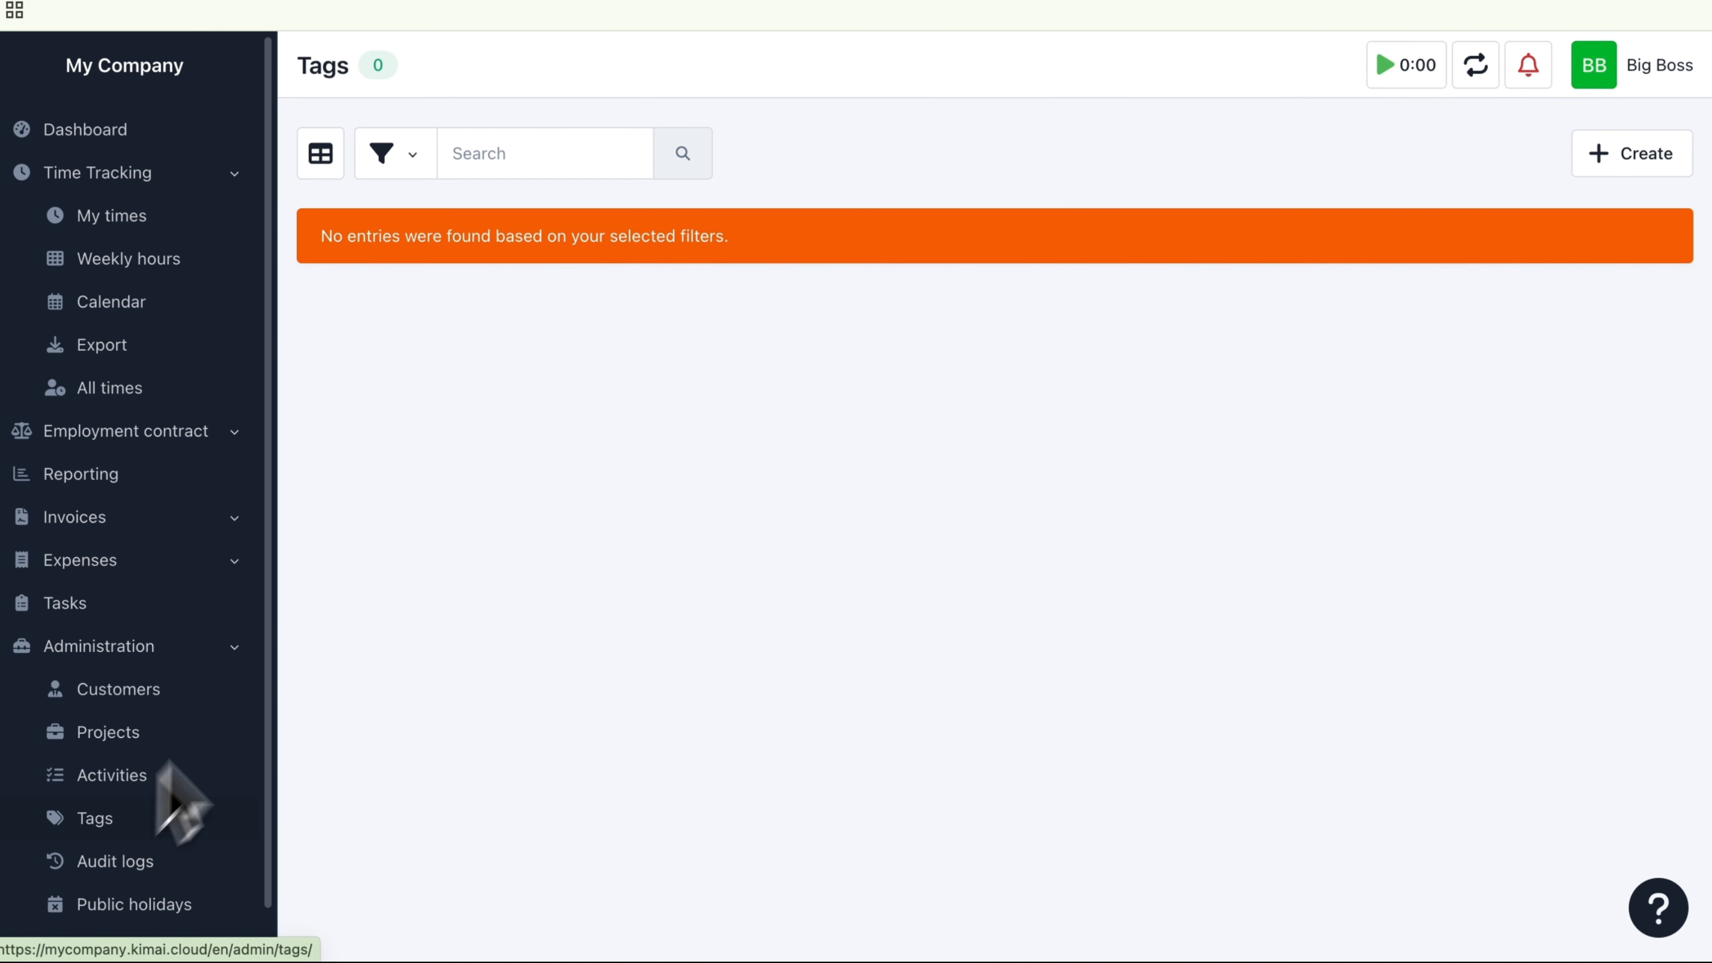
click(1678, 174)
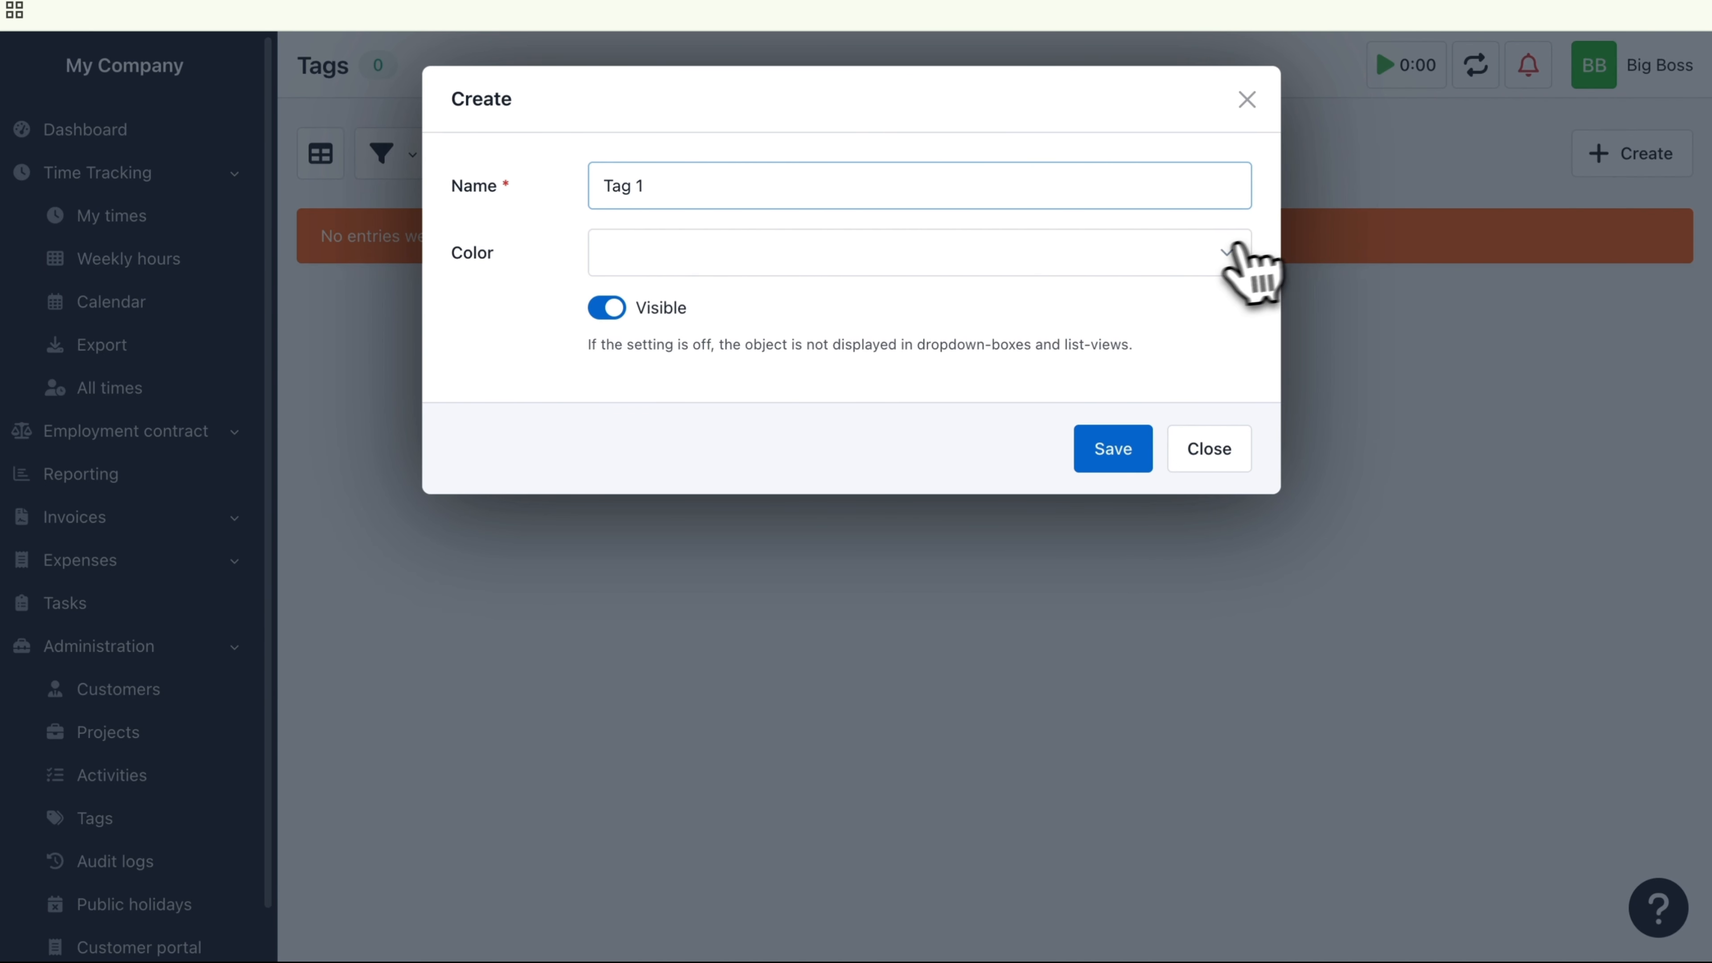
click(1213, 255)
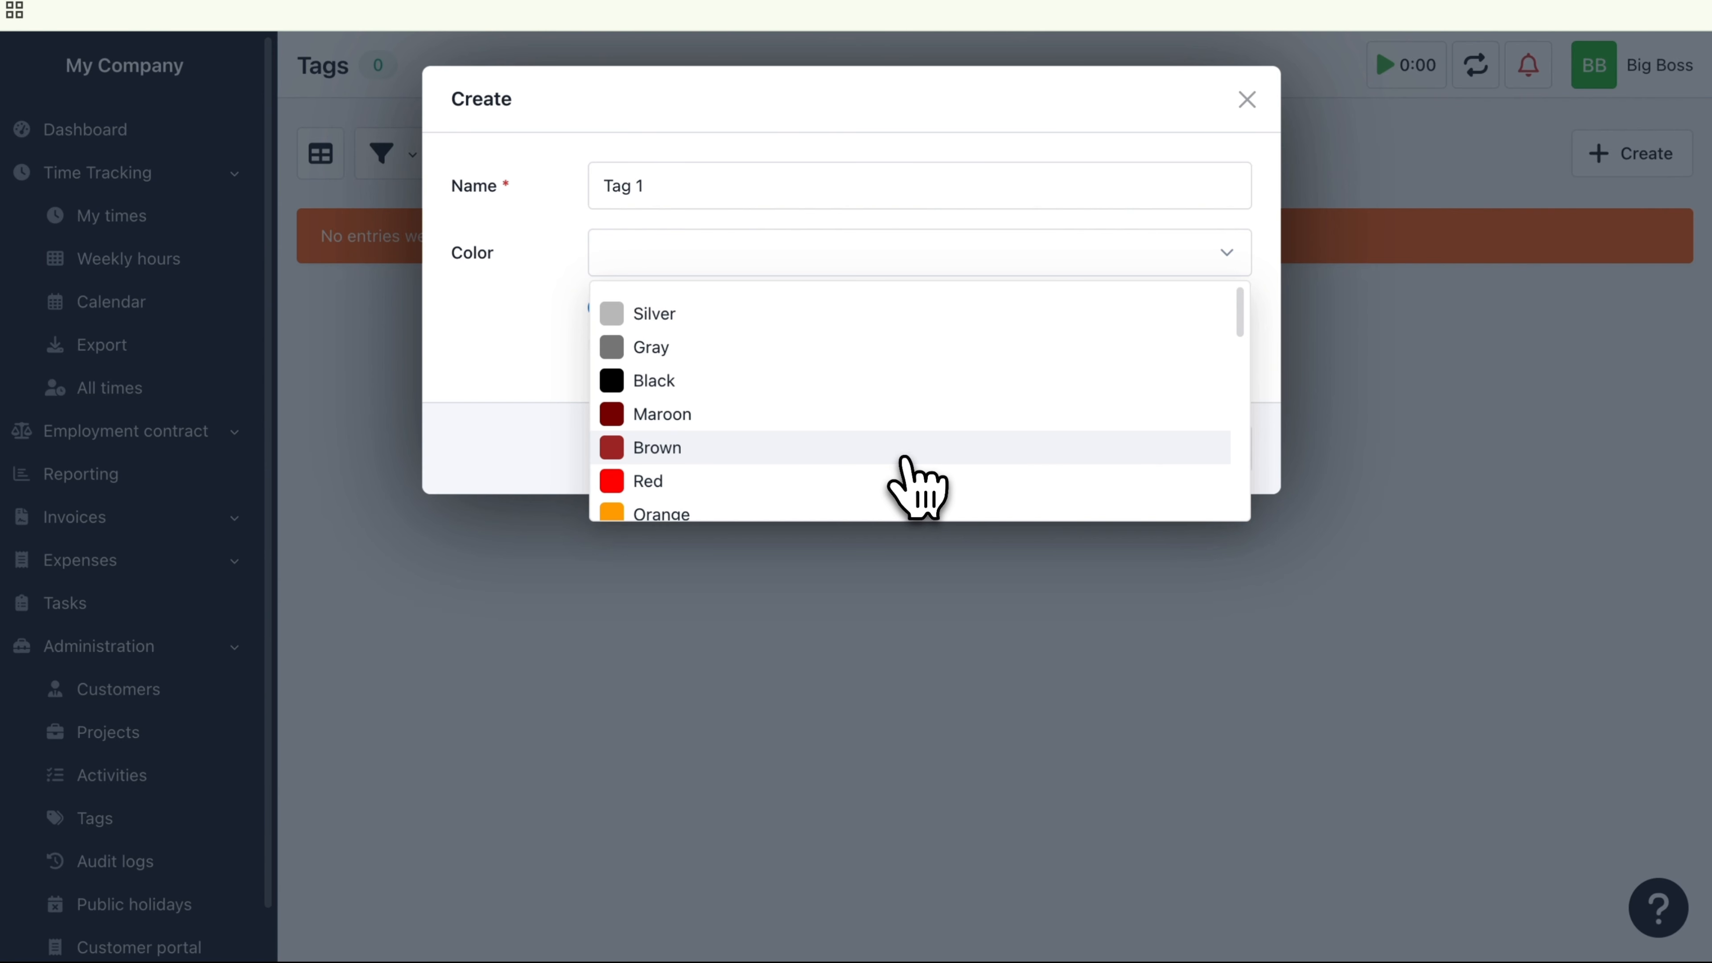
click(905, 452)
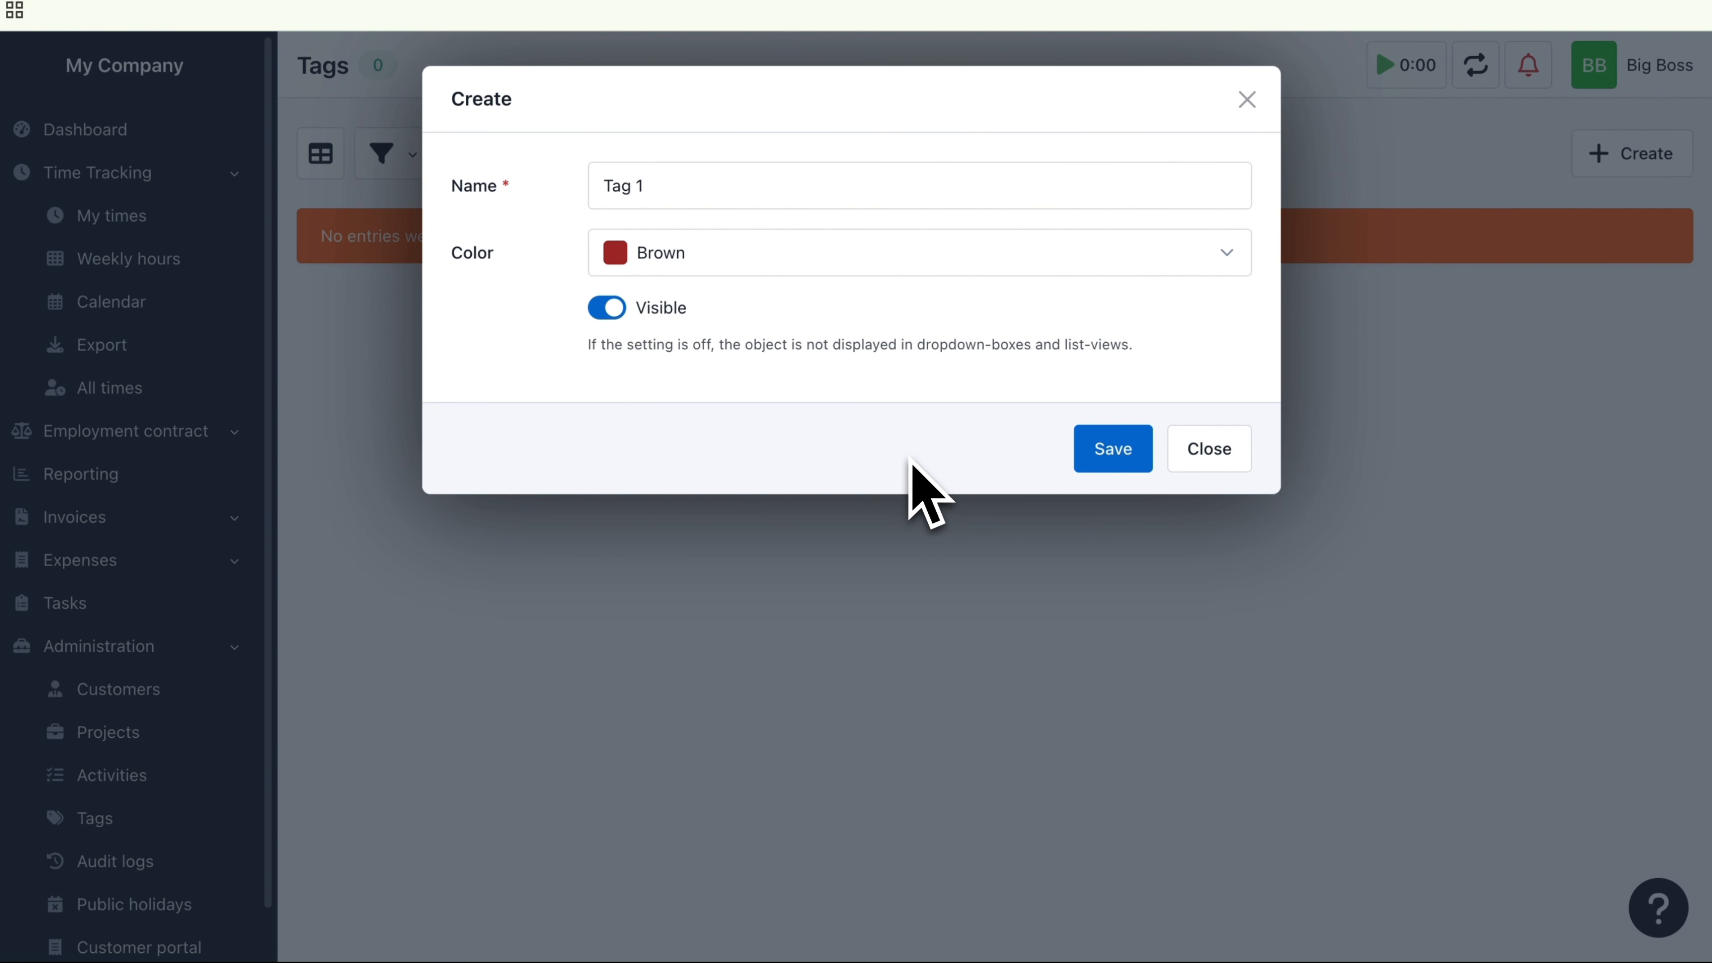
click(1111, 461)
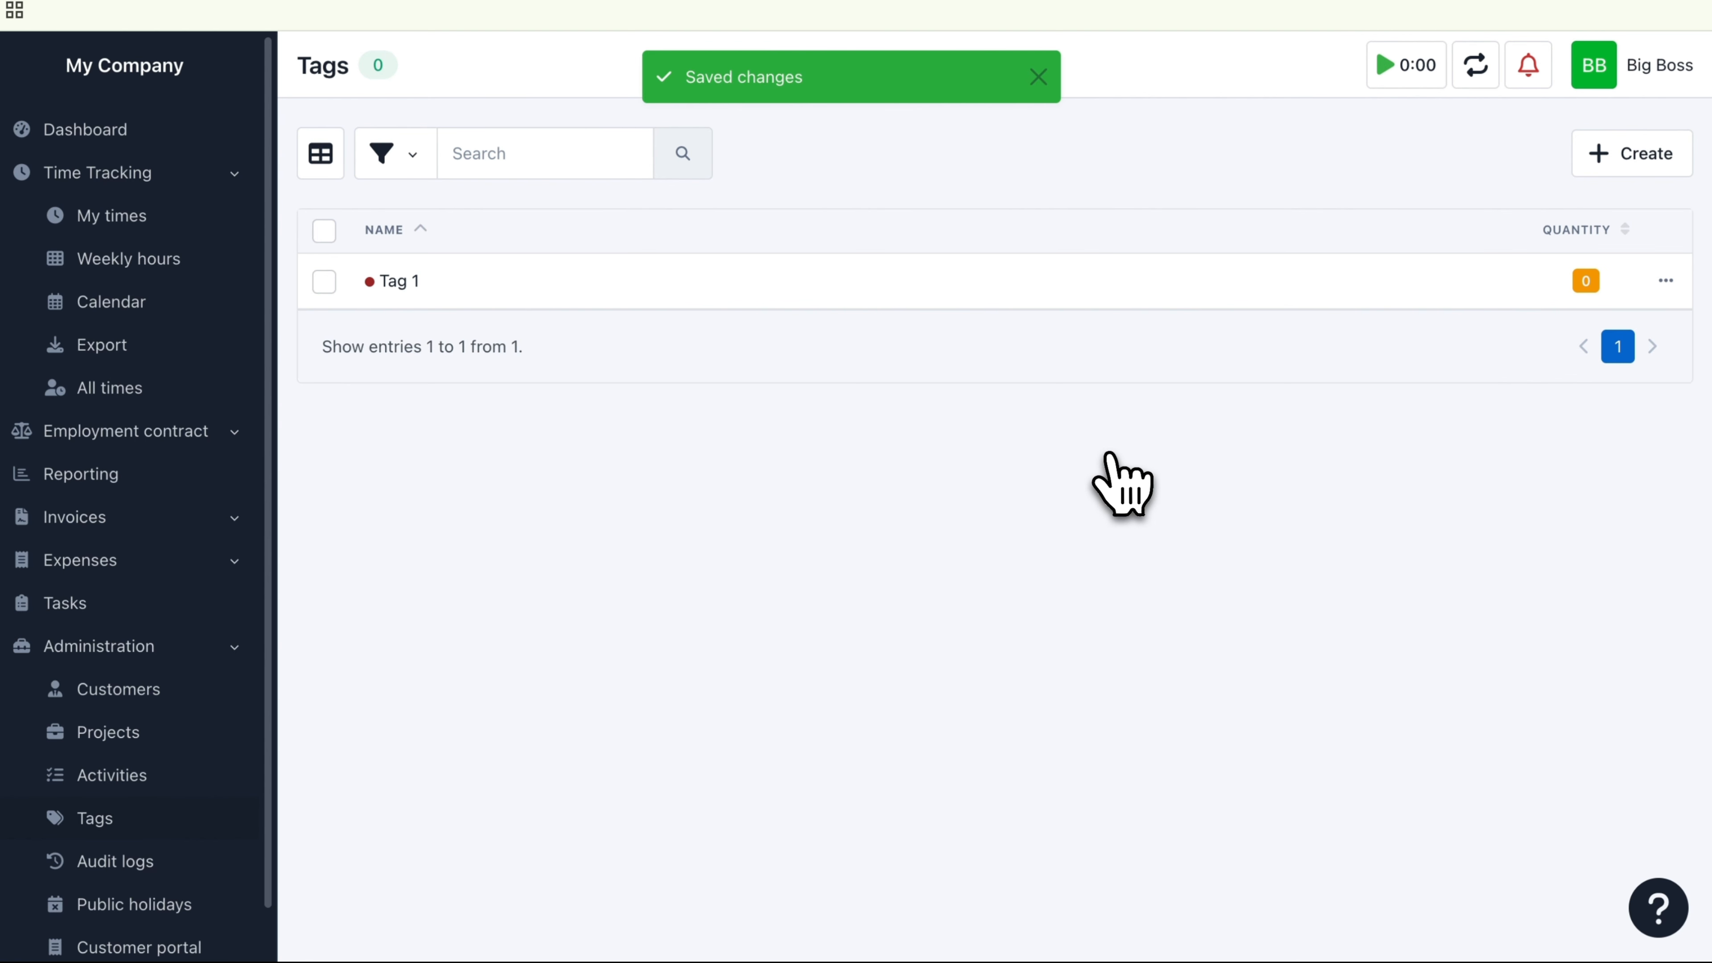